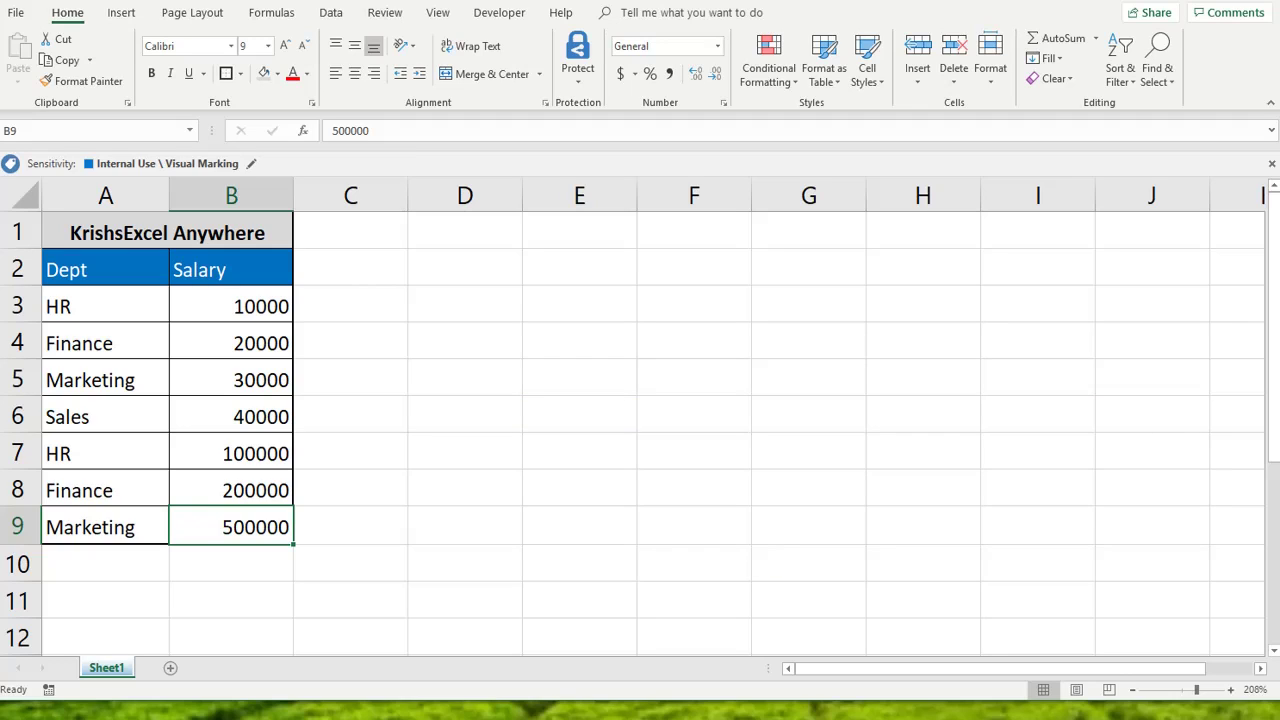
Step: Select cell C2 and add a new blank sheet, Sheet6, beside Sheet1
left_click(350, 267)
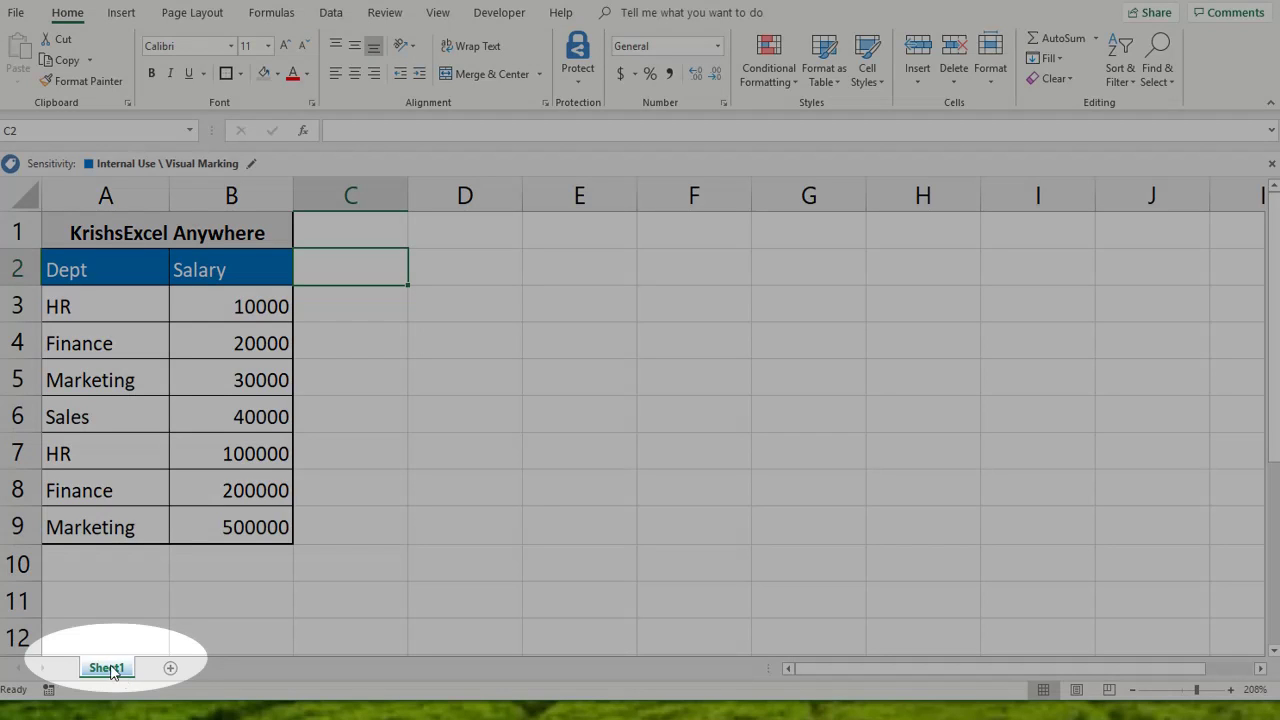
left_click(170, 670)
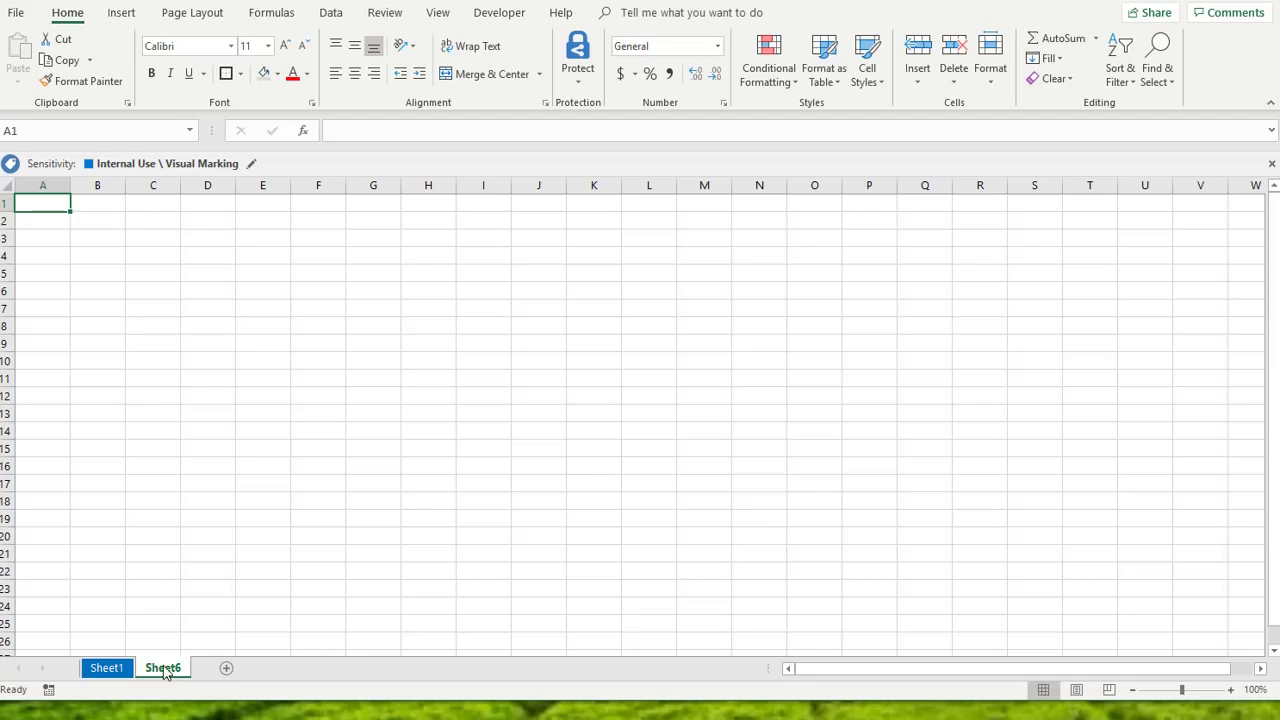
Step: Hide Sheet6 from its tab menu so only Sheet1 stays visible
right_click(166, 672)
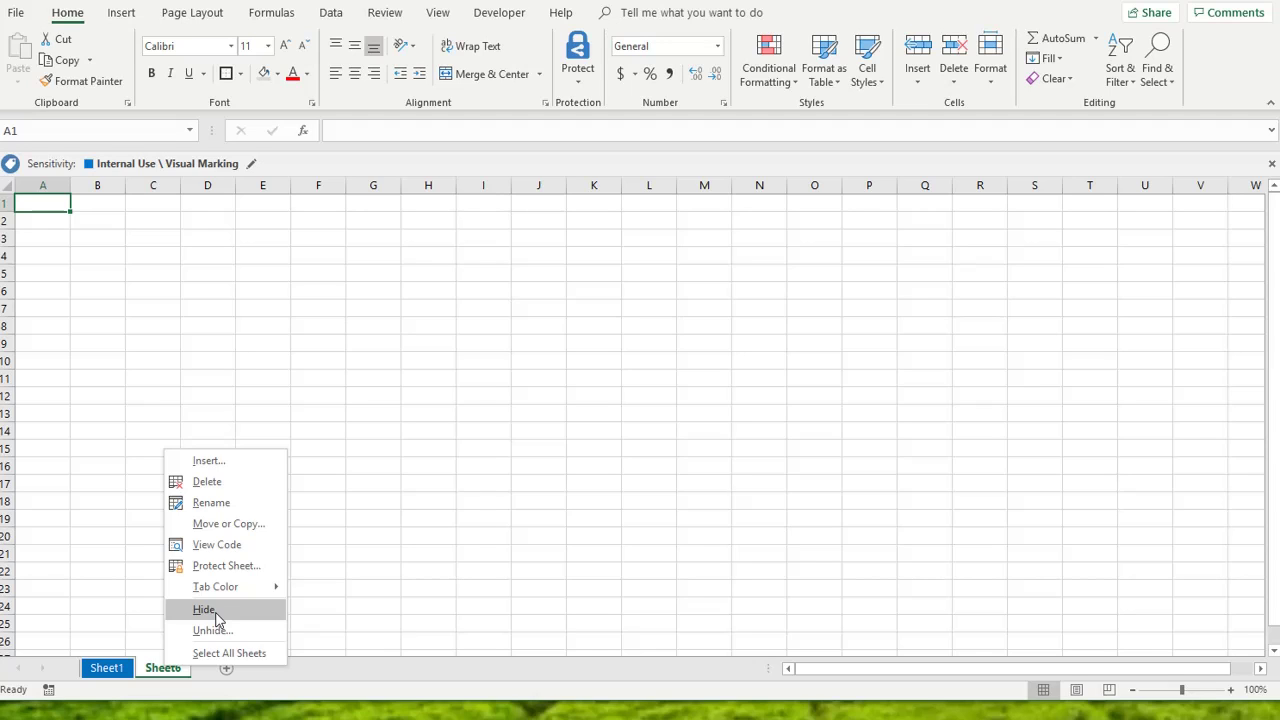
left_click(215, 617)
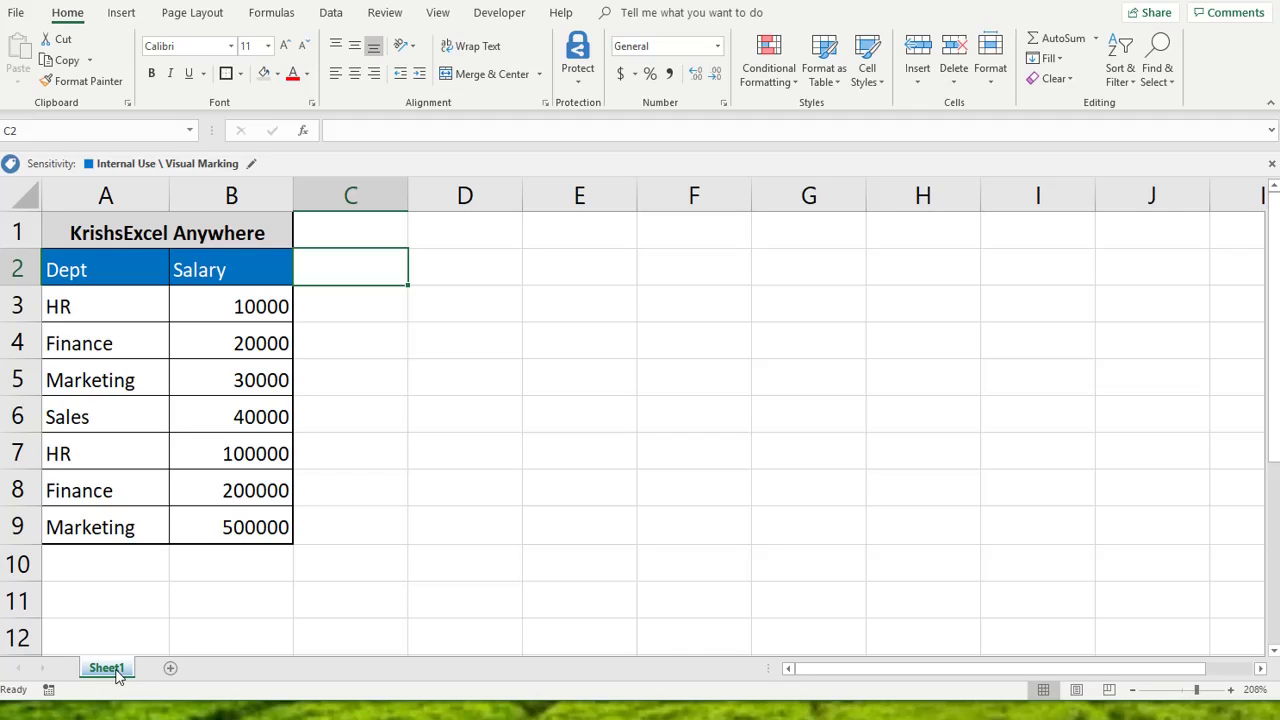
Step: Unhide Sheet6 through the Unhide dialog, then return to Sheet1's salary table
right_click(110, 670)
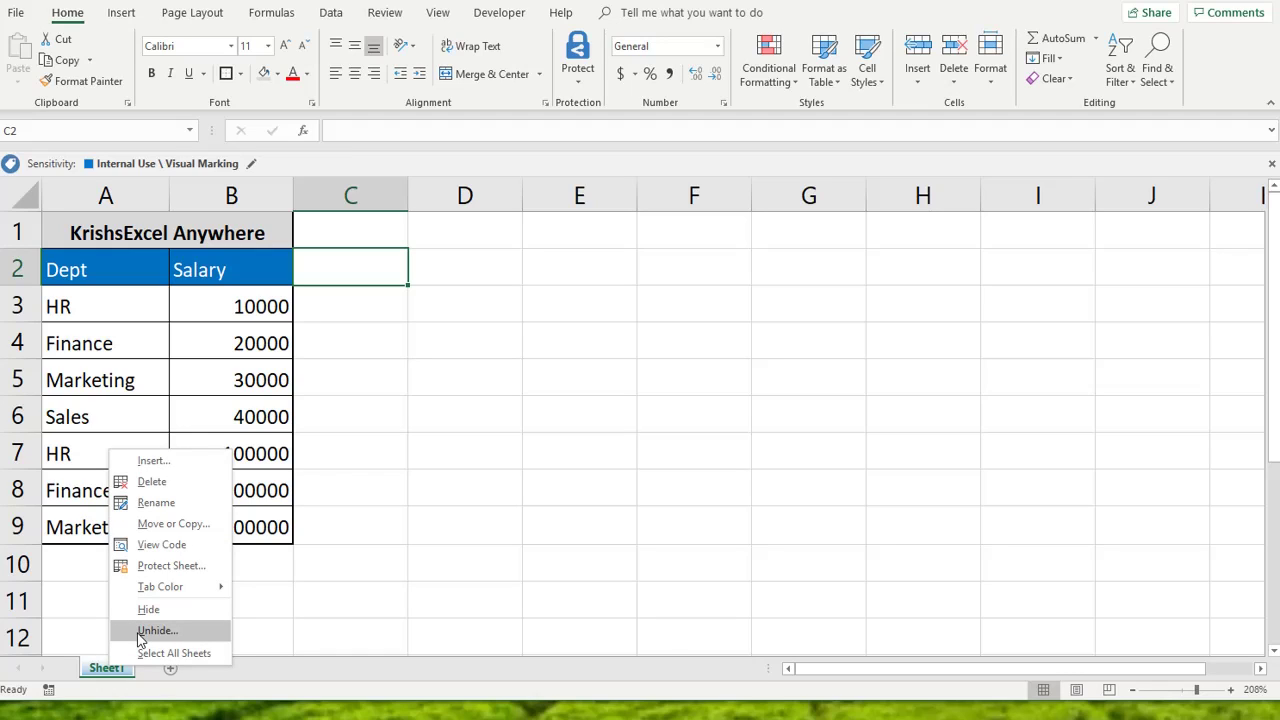
left_click(141, 632)
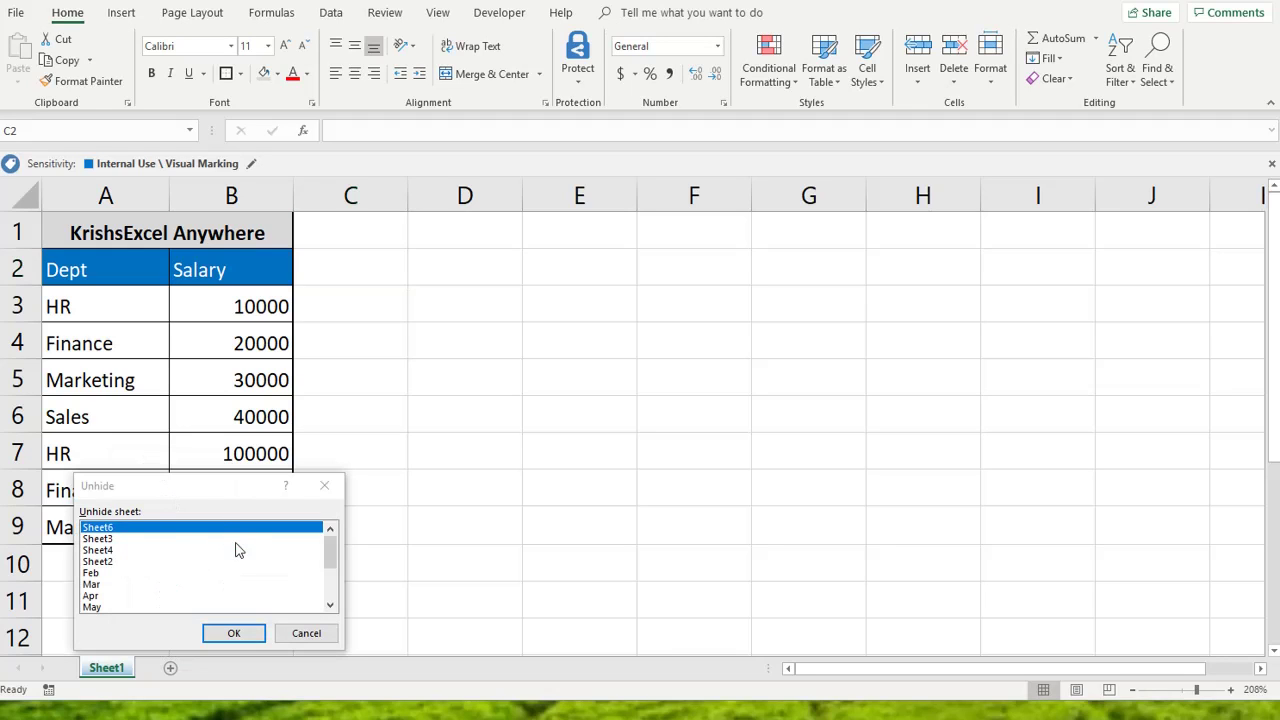
left_click(128, 531)
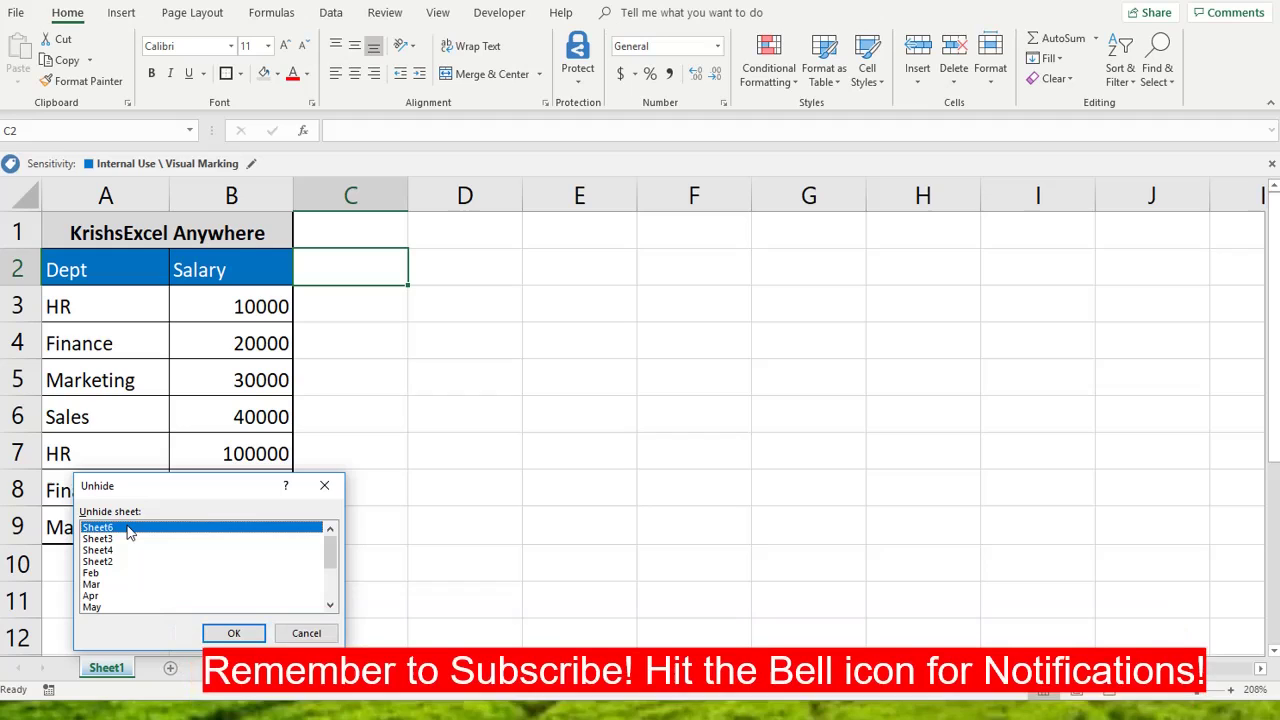
left_click(232, 630)
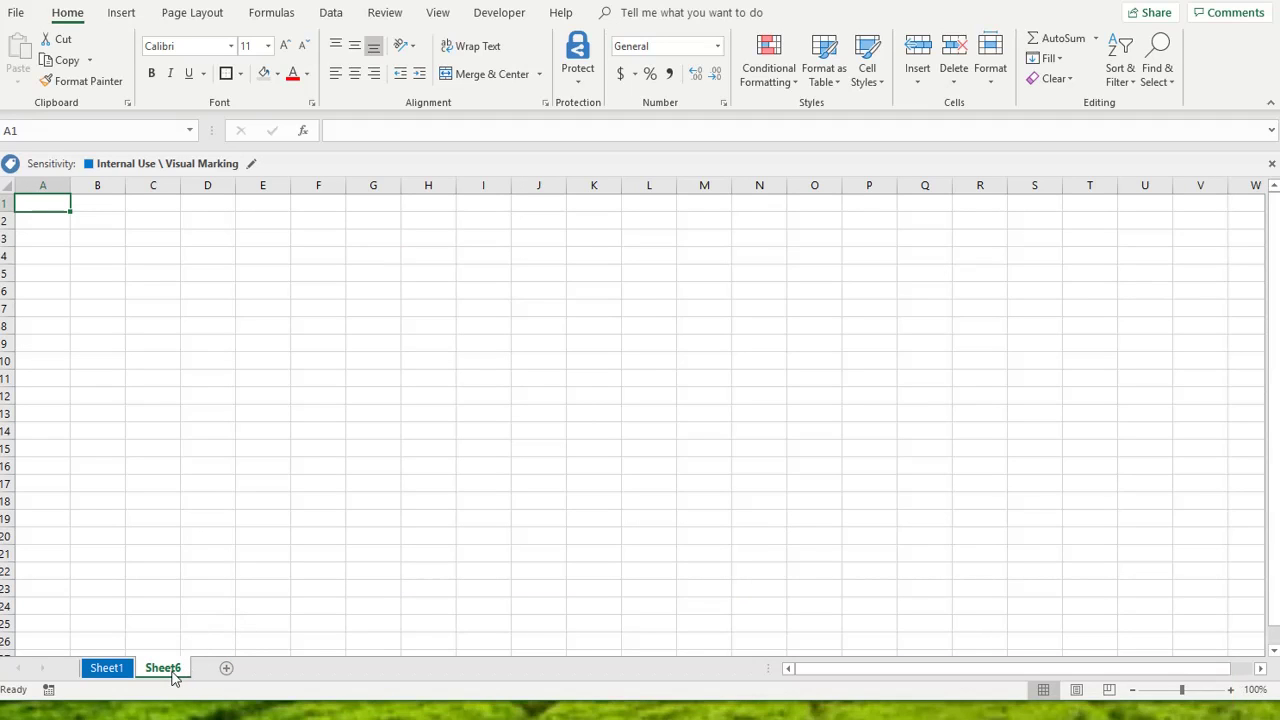
left_click(122, 672)
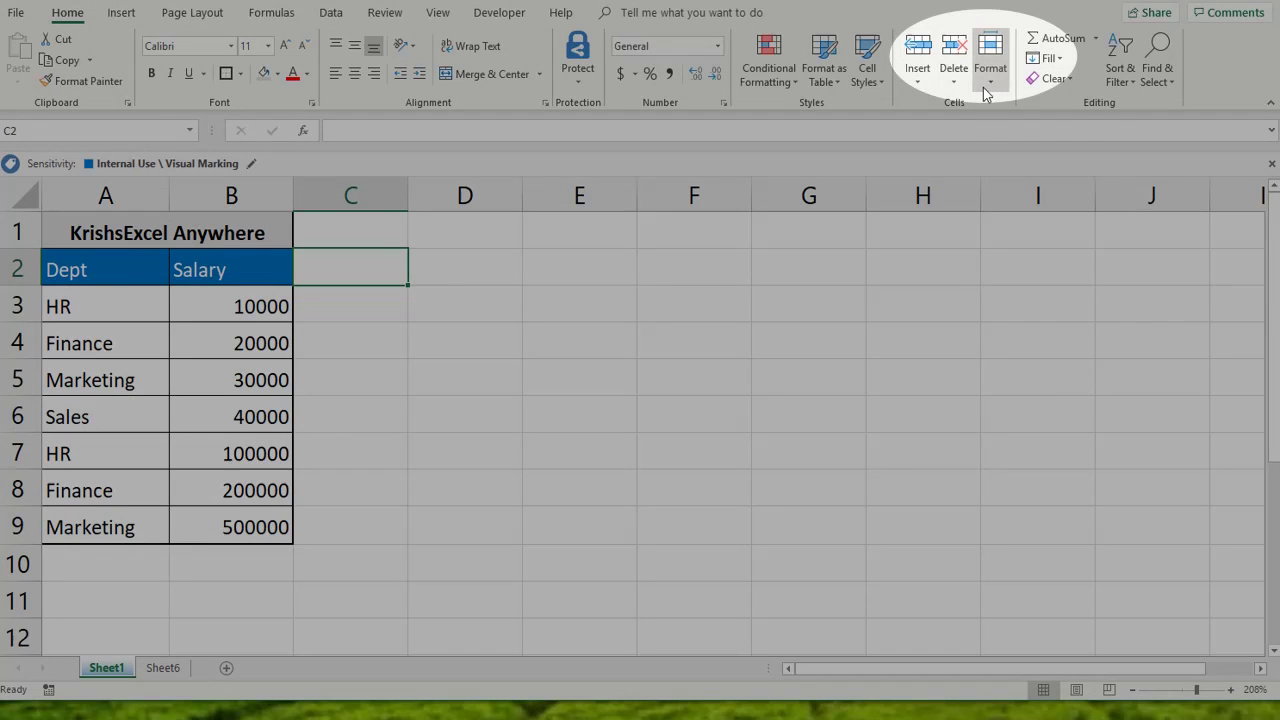
Step: Hide Sheet1 using Home > Format > Hide & Unhide > Hide Sheet
left_click(990, 78)
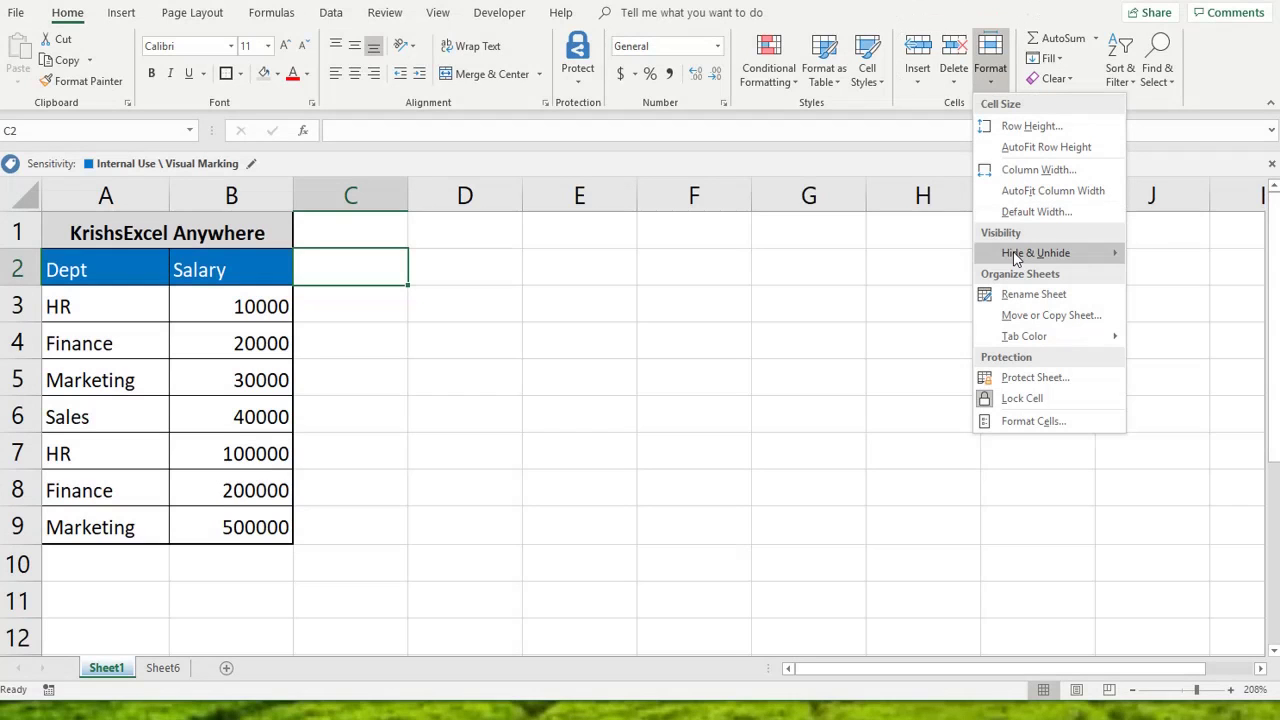
mouse_move(1036, 253)
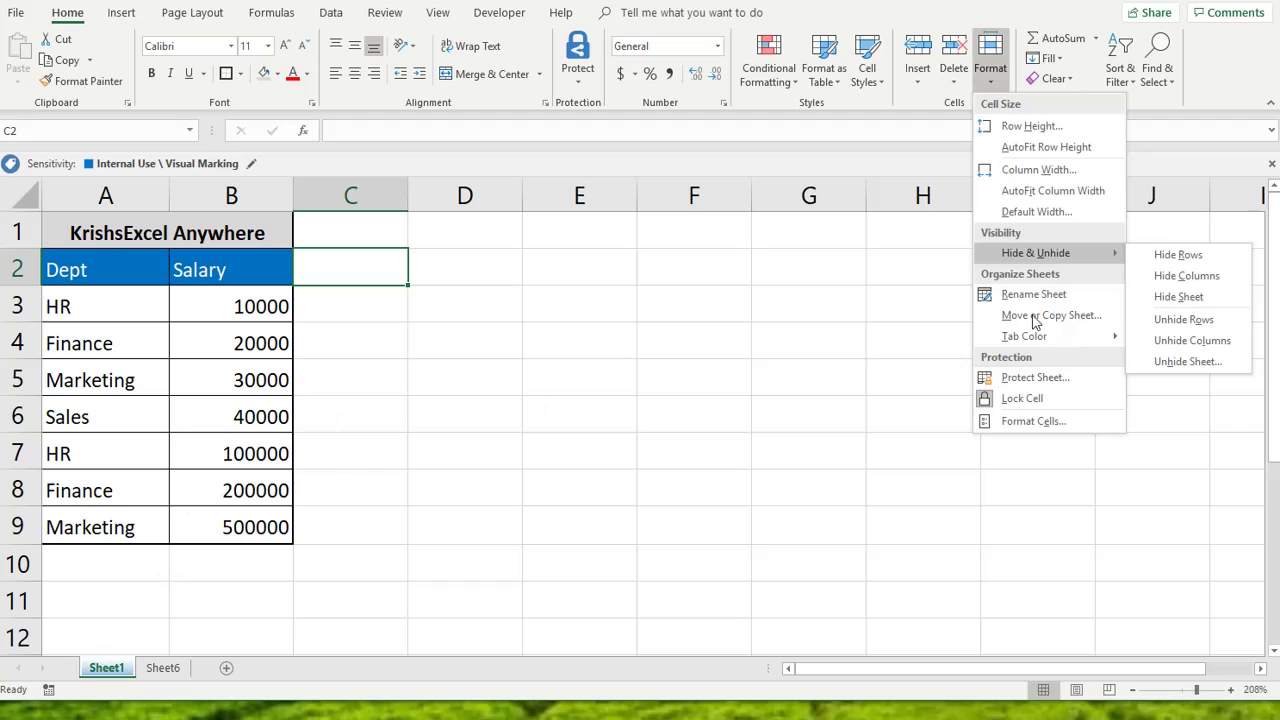
left_click(1179, 297)
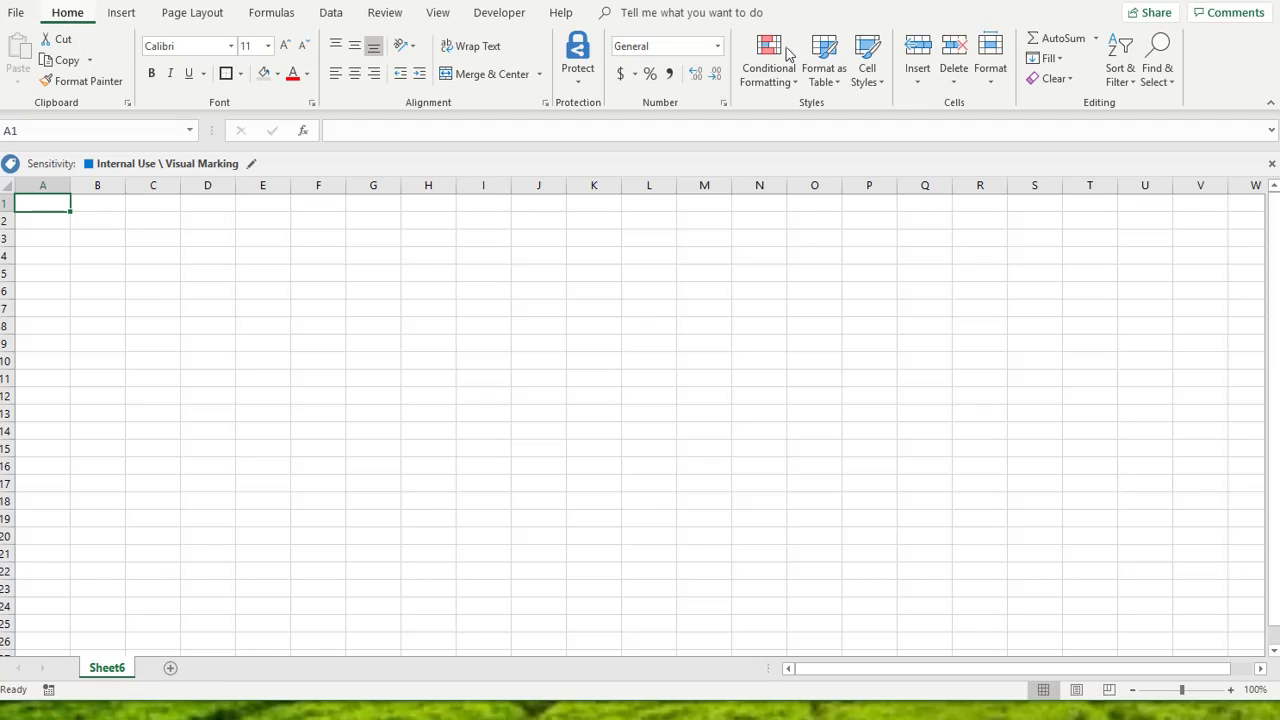
Step: Bring up the Unhide Sheet list from Home > Format to restore Sheet1
left_click(996, 80)
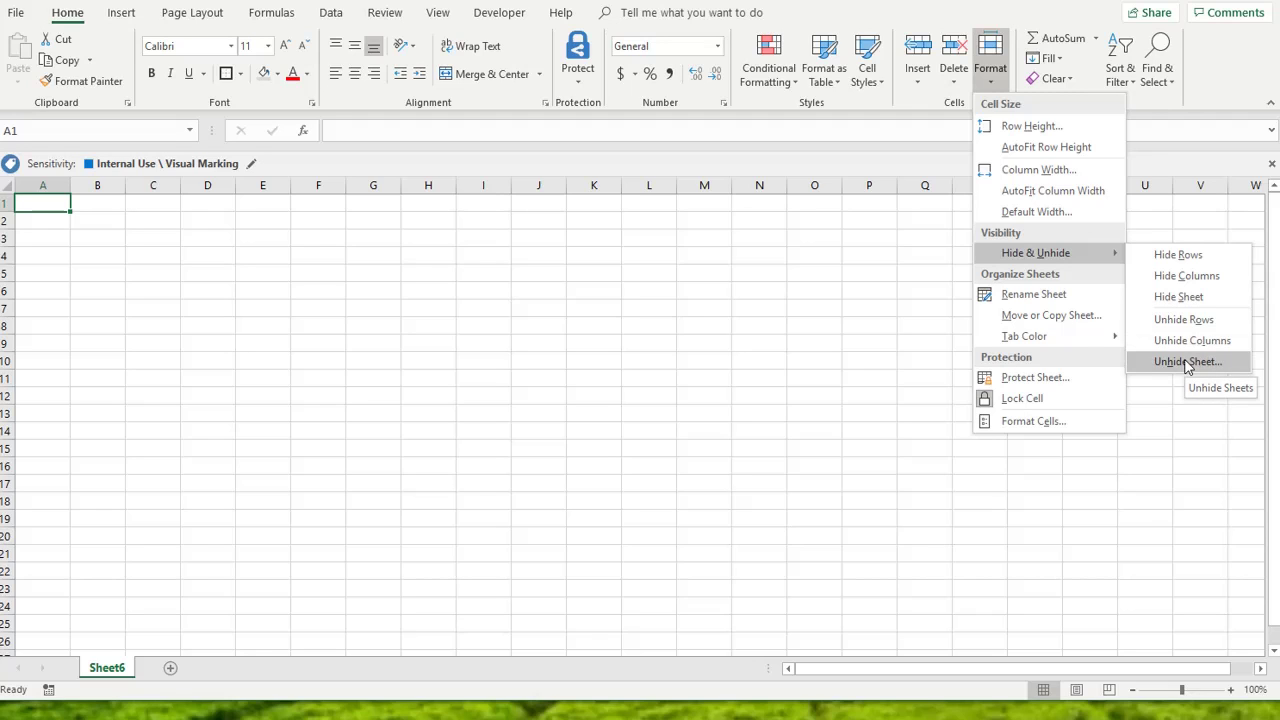
left_click(1187, 362)
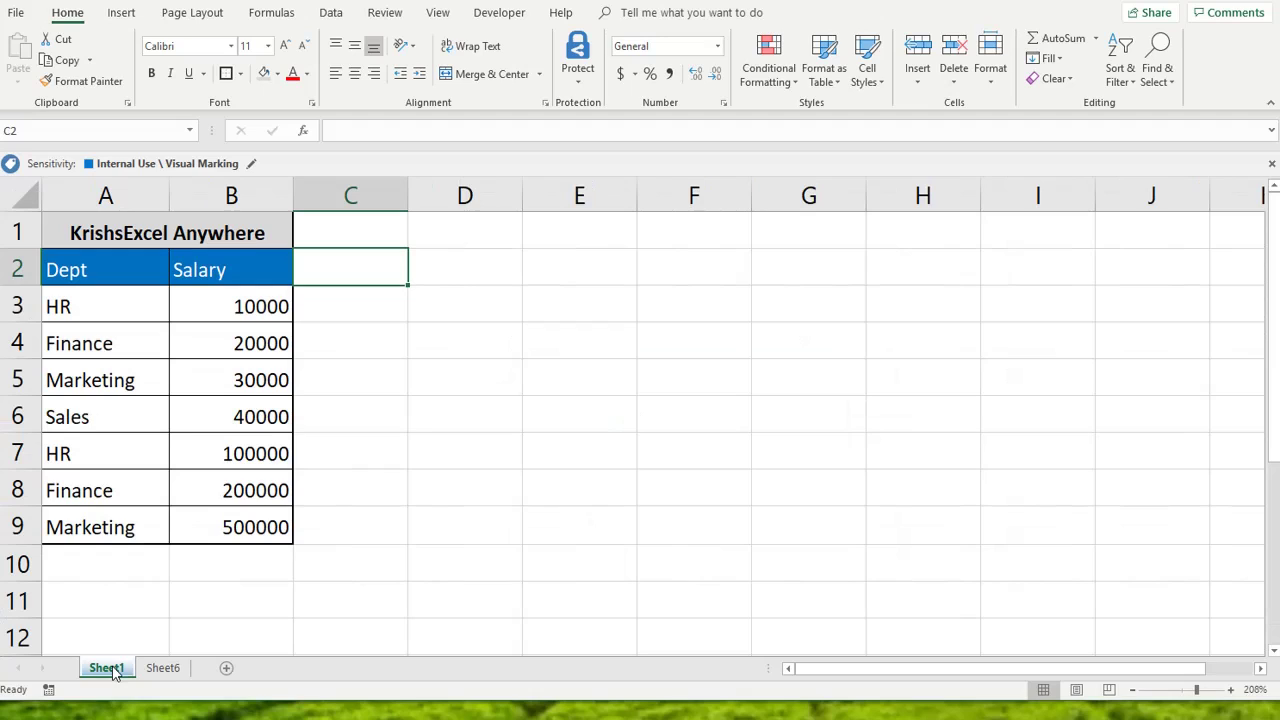
Step: Hide Sheet1 with the legacy Alt+O, H, H shortcut, discarding the stray entry
left_click(494, 440)
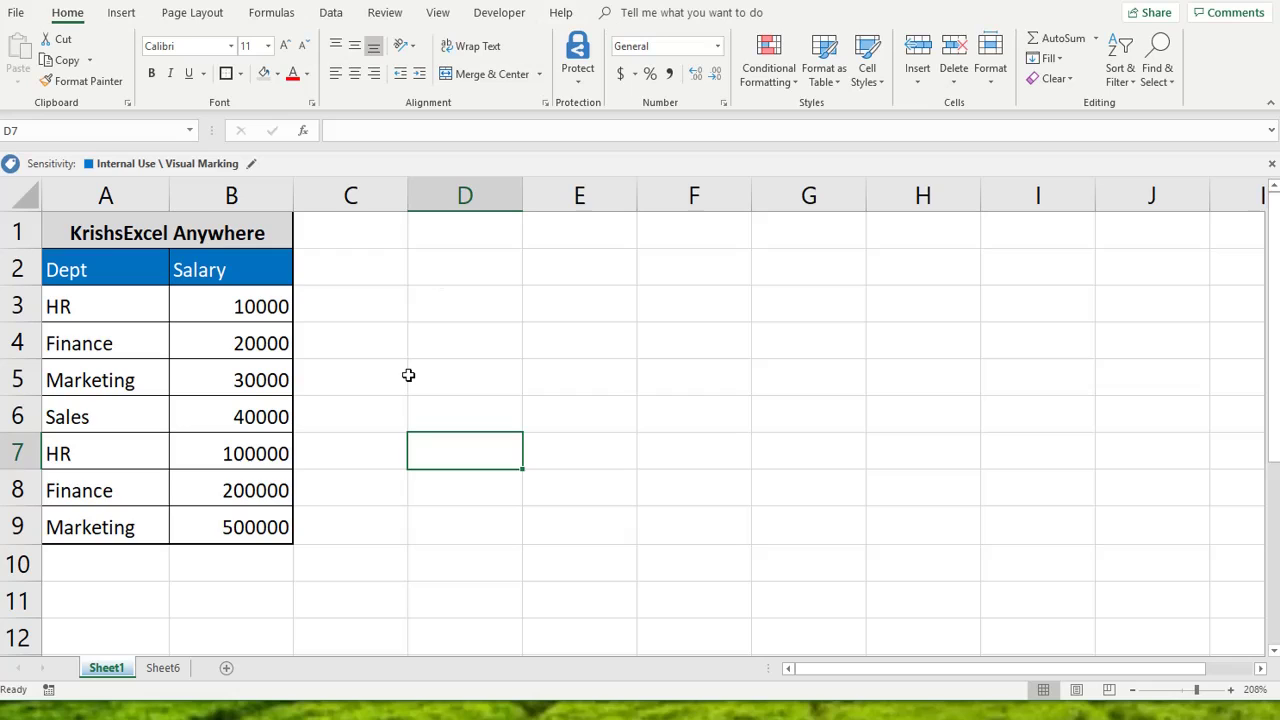
key("alt+o")
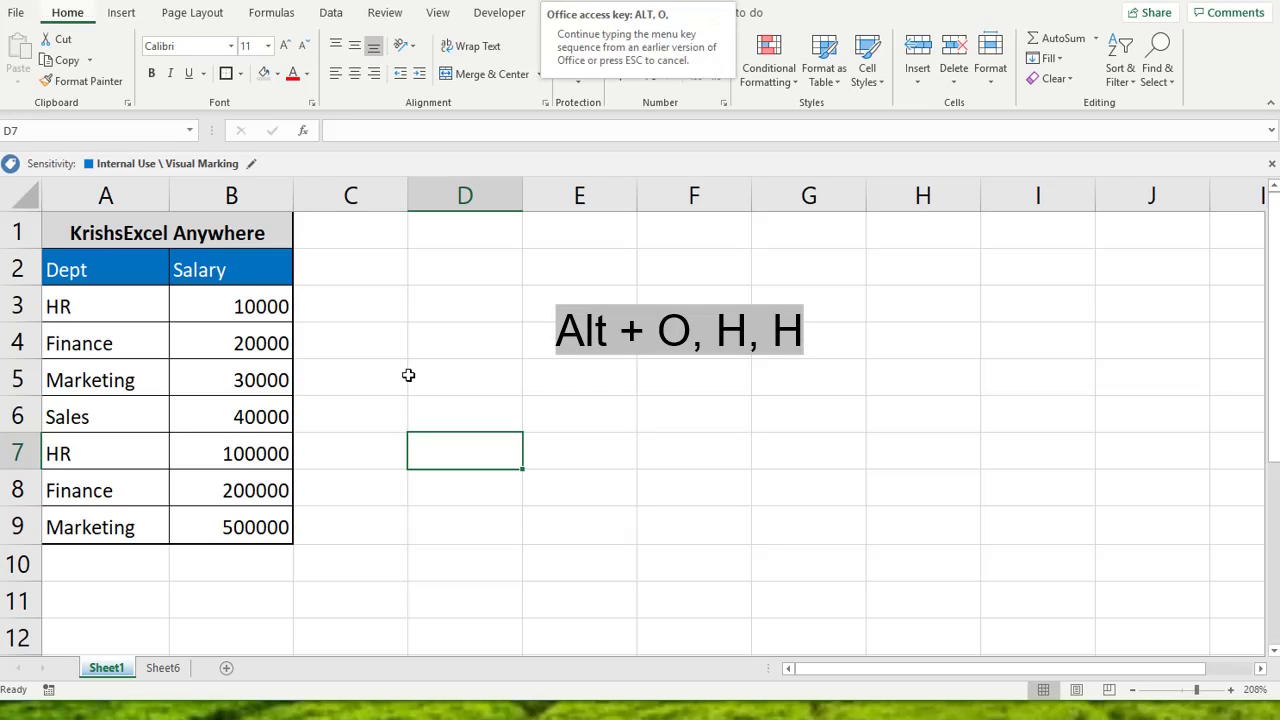
type("hhh")
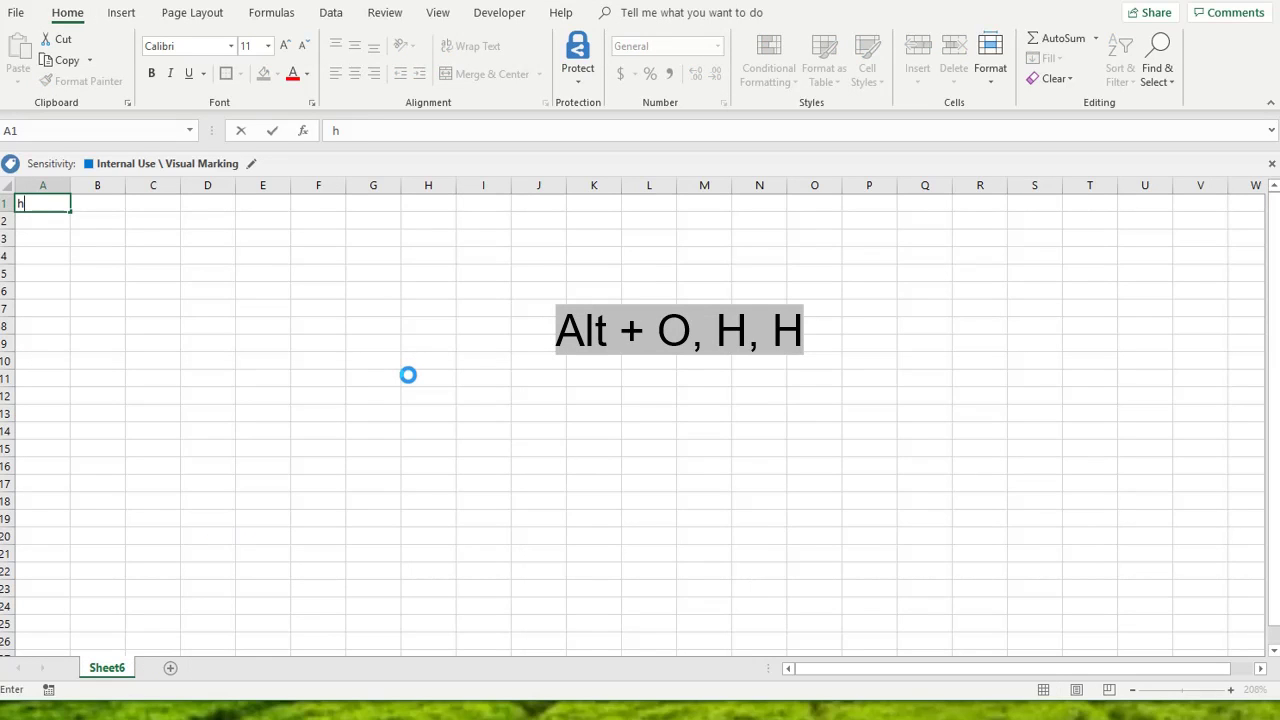
key("Escape")
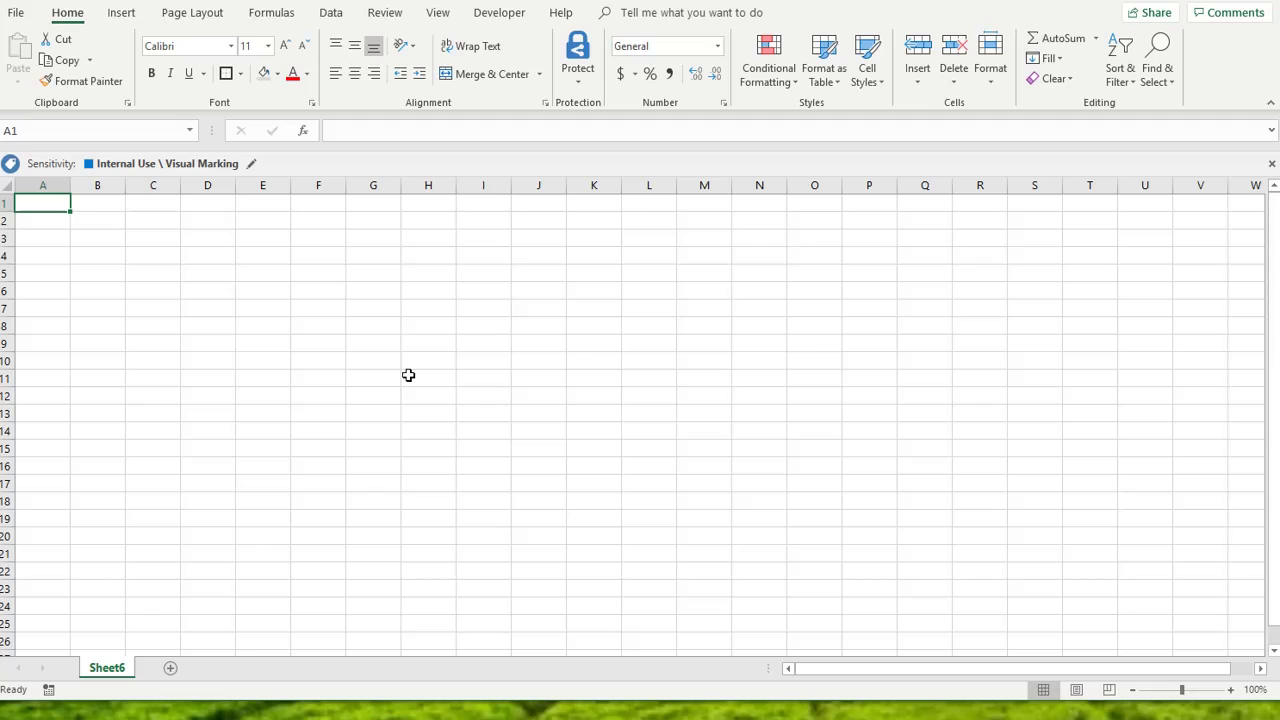
Step: Unhide Sheet1 via Alt+O, H, U, choosing Sheet1 in the hidden sheets list
key("alt+o")
key("h")
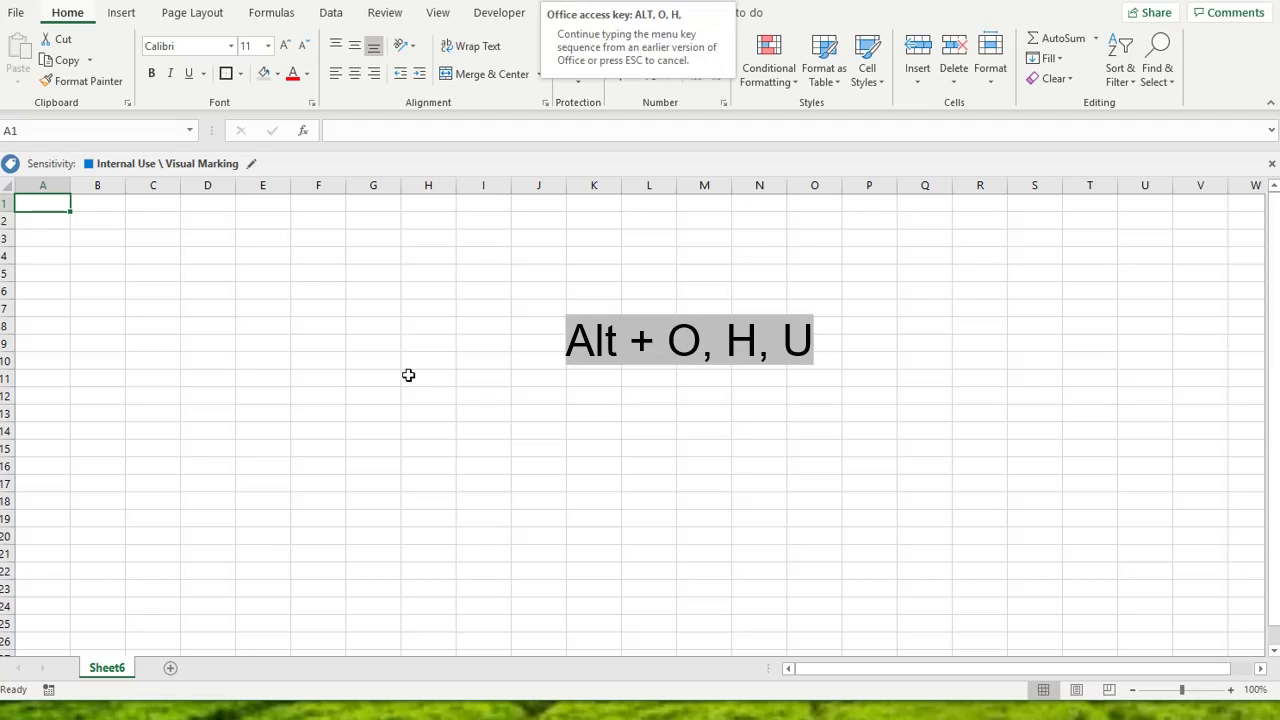
key("u")
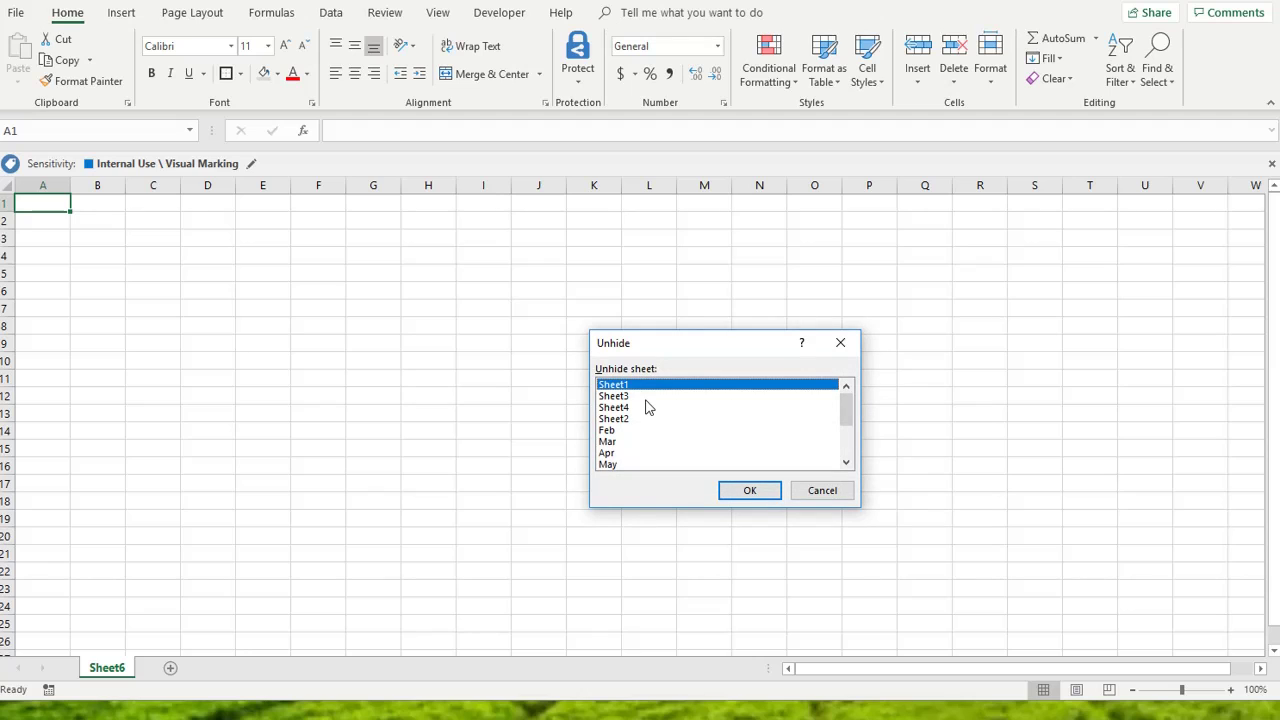
left_click(646, 399)
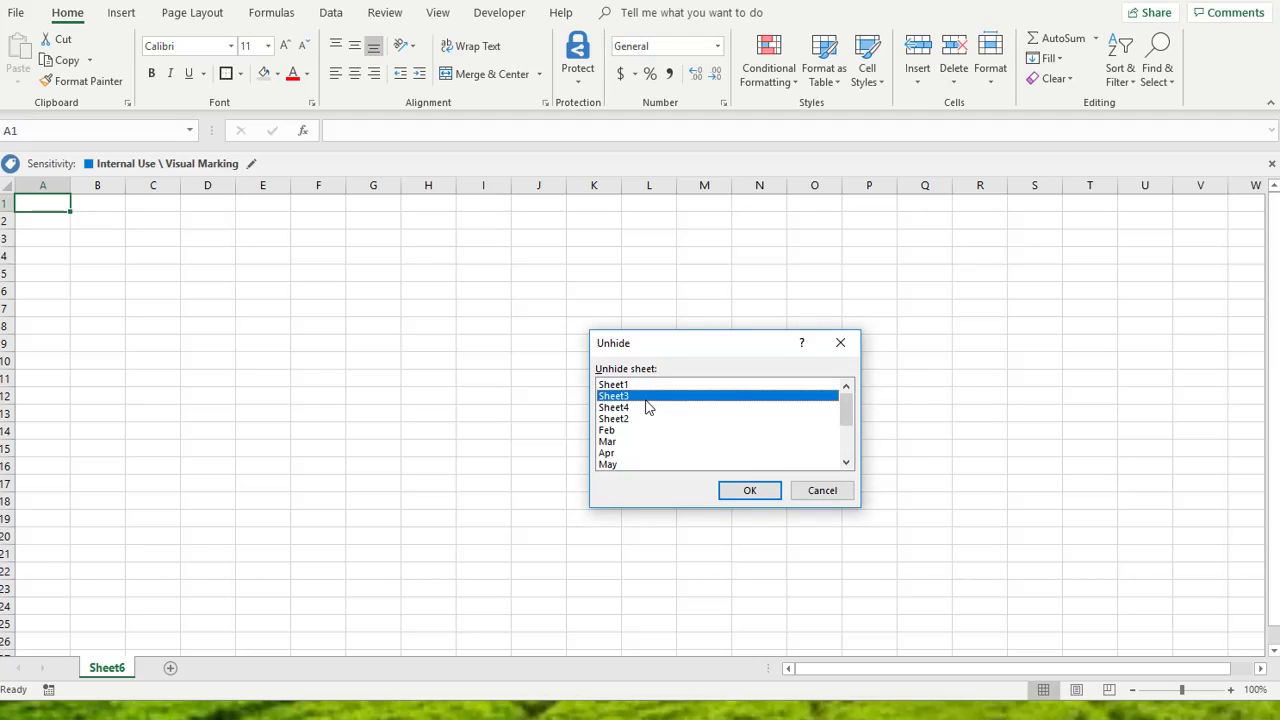
left_click(650, 385)
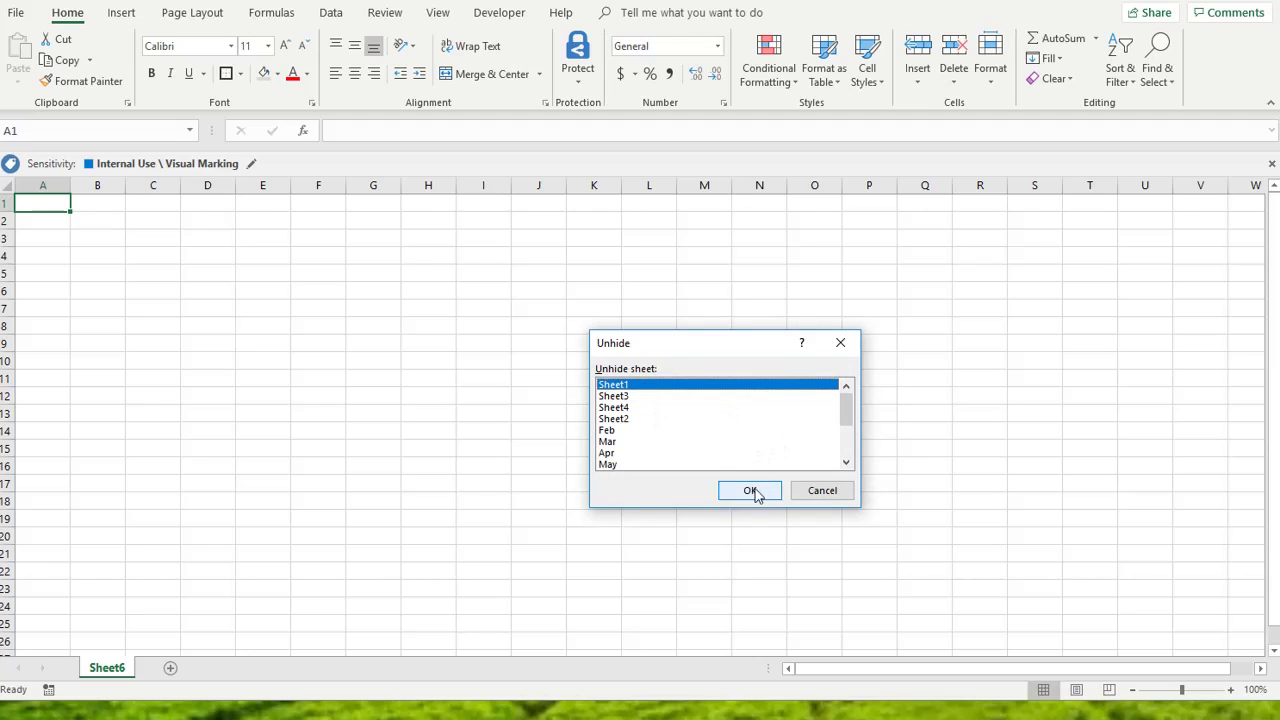
left_click(750, 489)
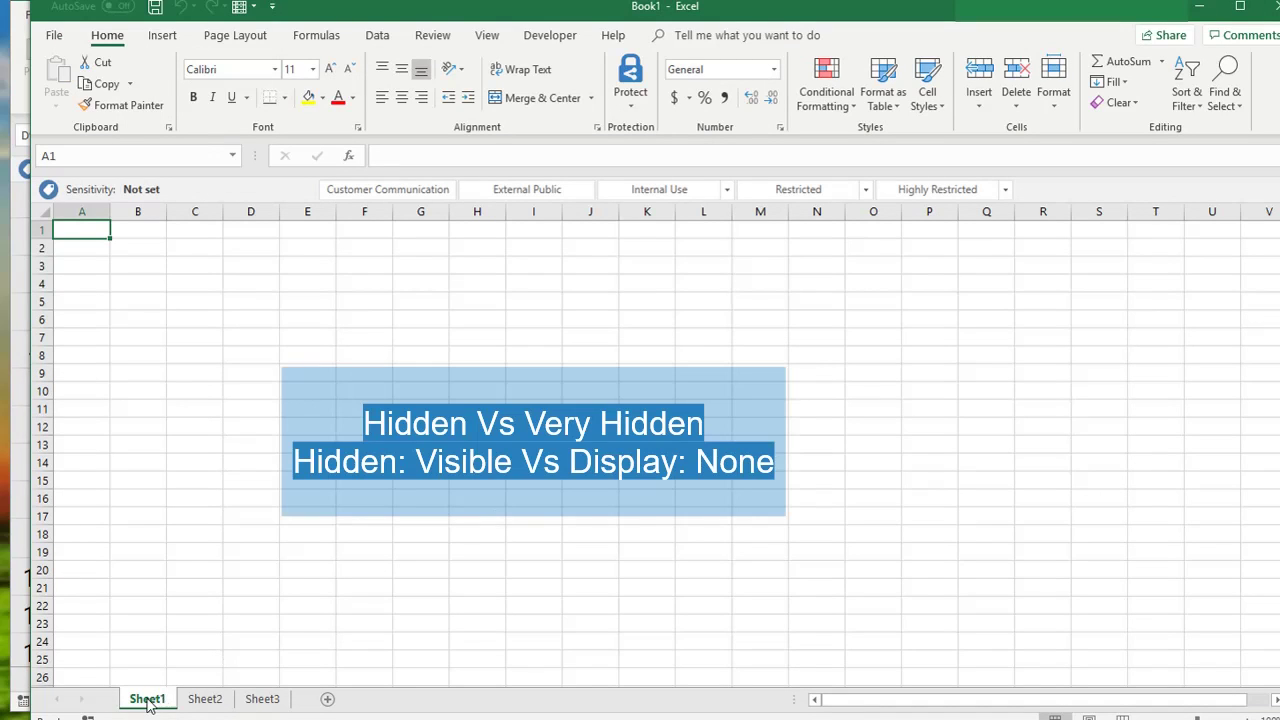
Step: Rename Sheet1 to 'Hidden'
double_click(147, 700)
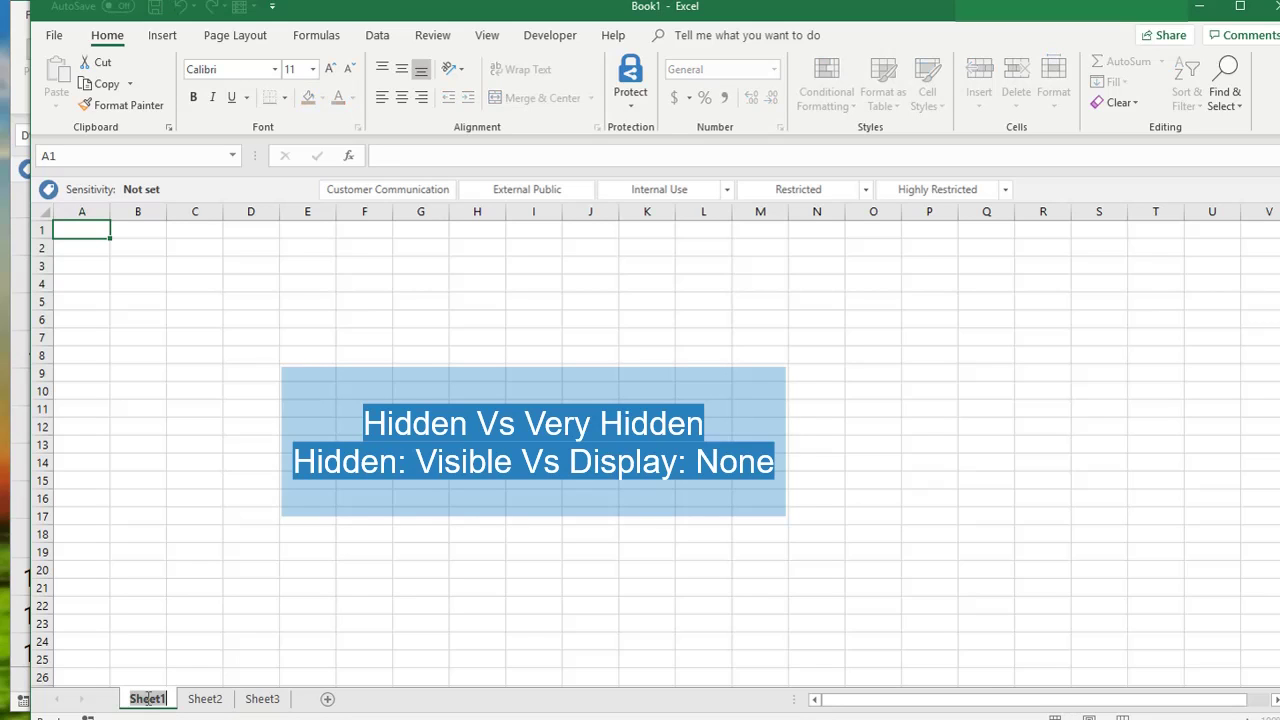
type("Hidden")
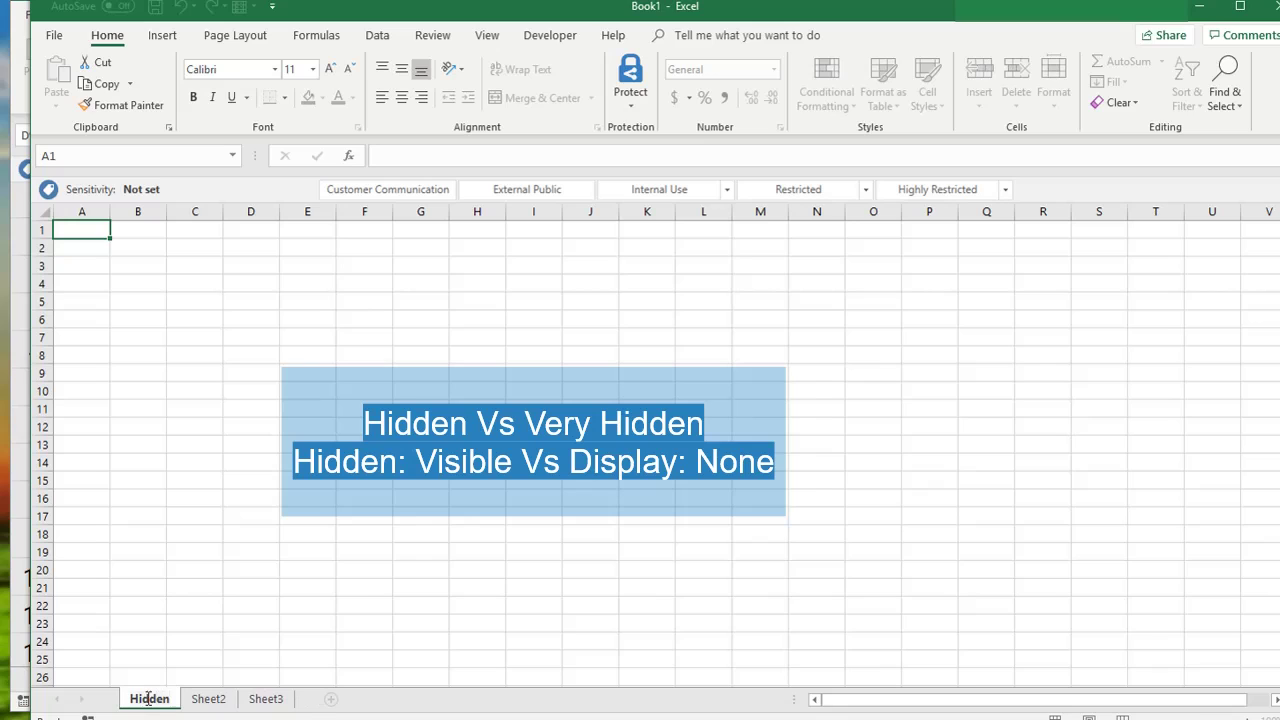
key("Return")
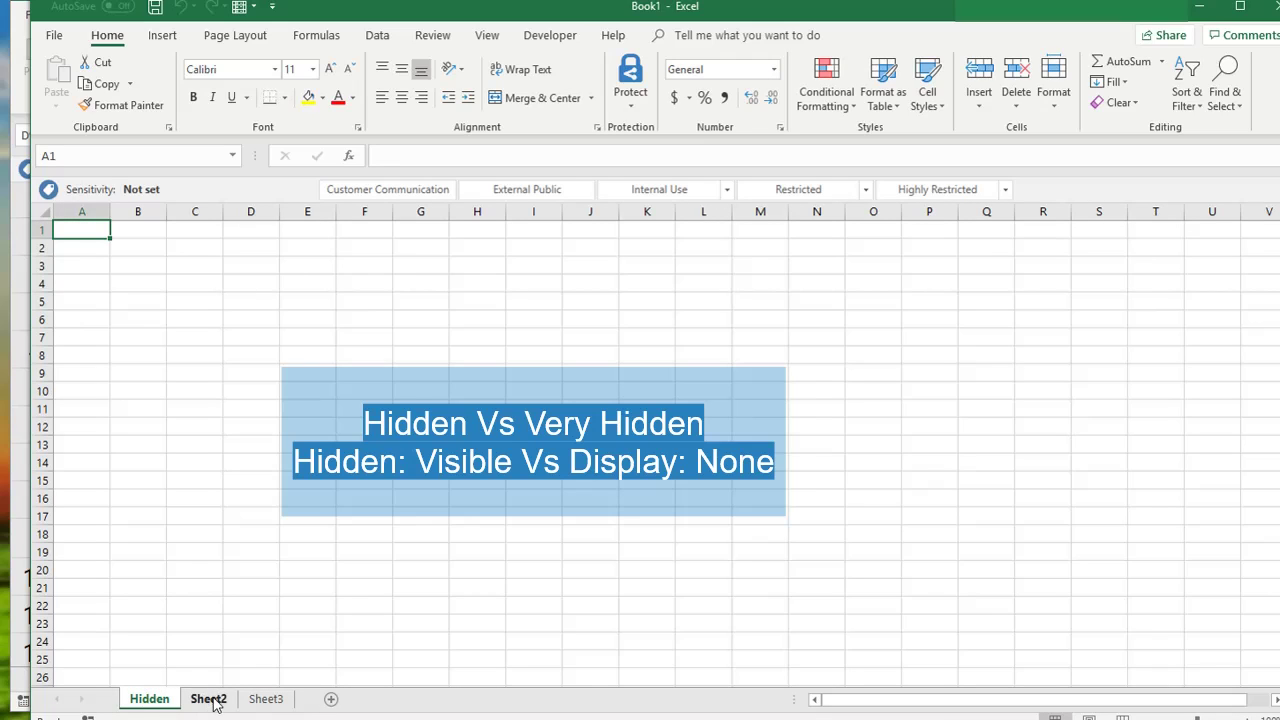
Step: Rename Sheet2 to 'Very Hidden' and delete Sheet3, returning to the Hidden sheet
double_click(214, 698)
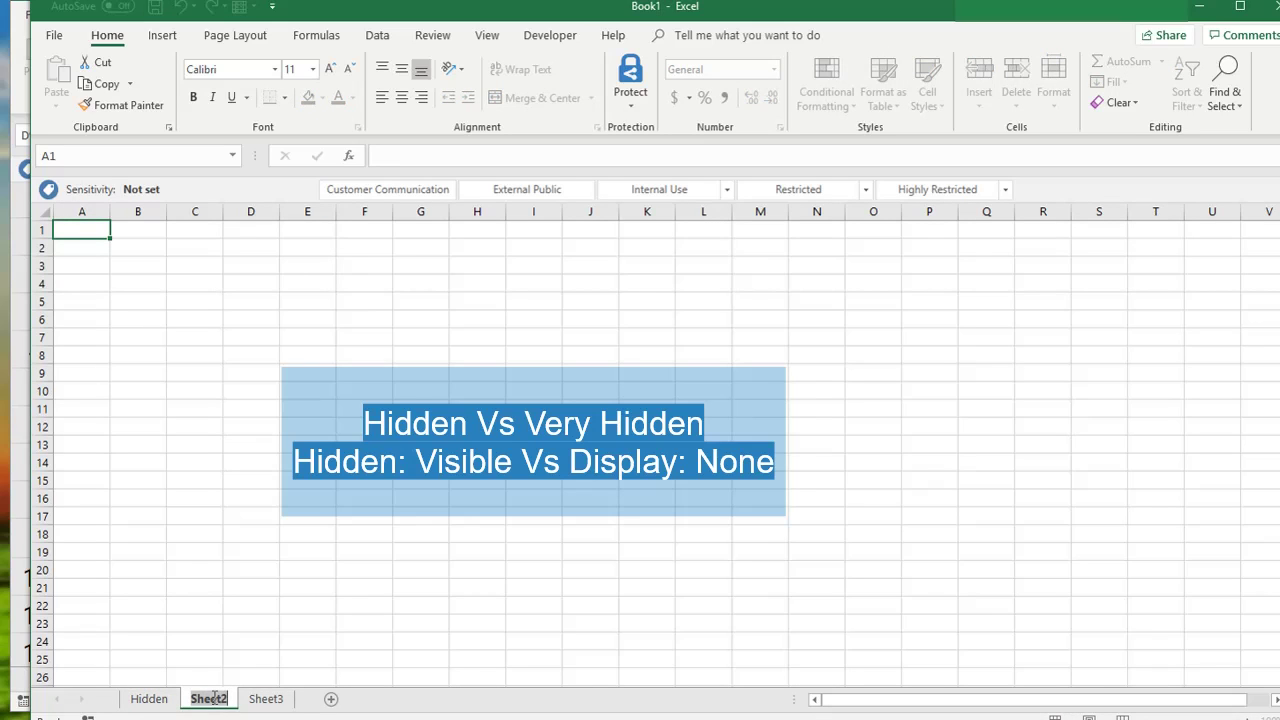
type("Very Hidden")
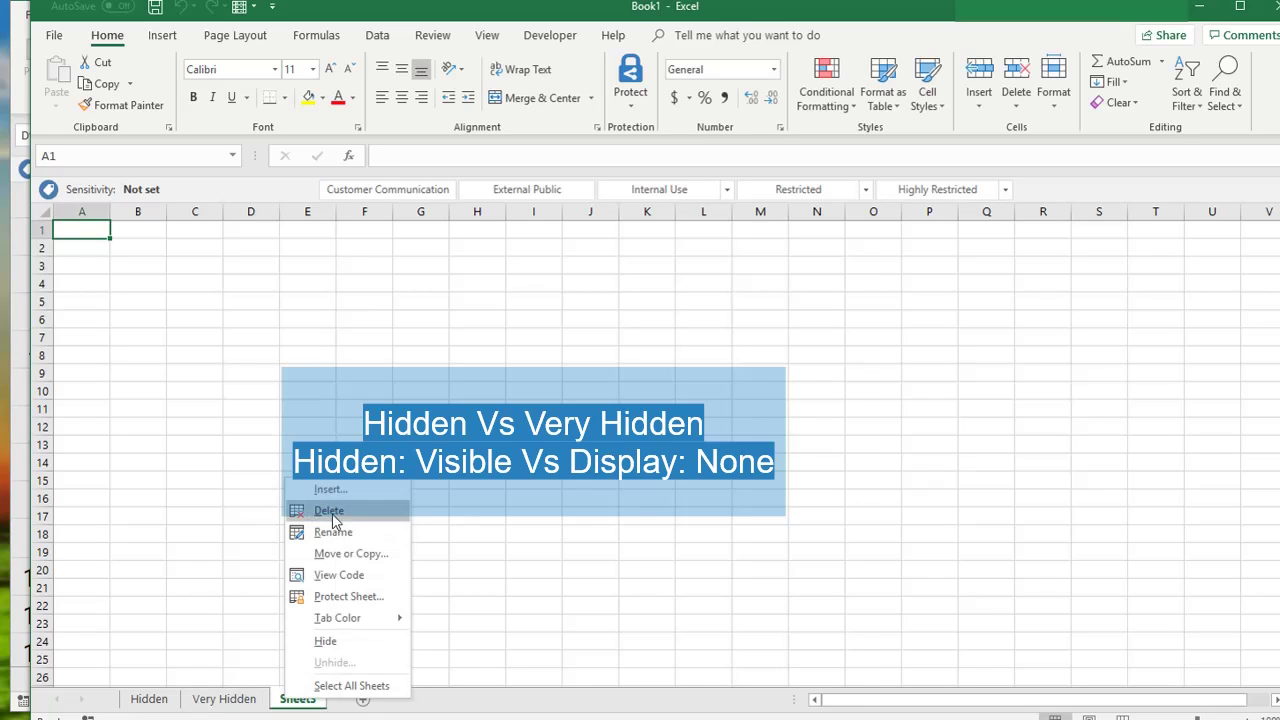
left_click(331, 511)
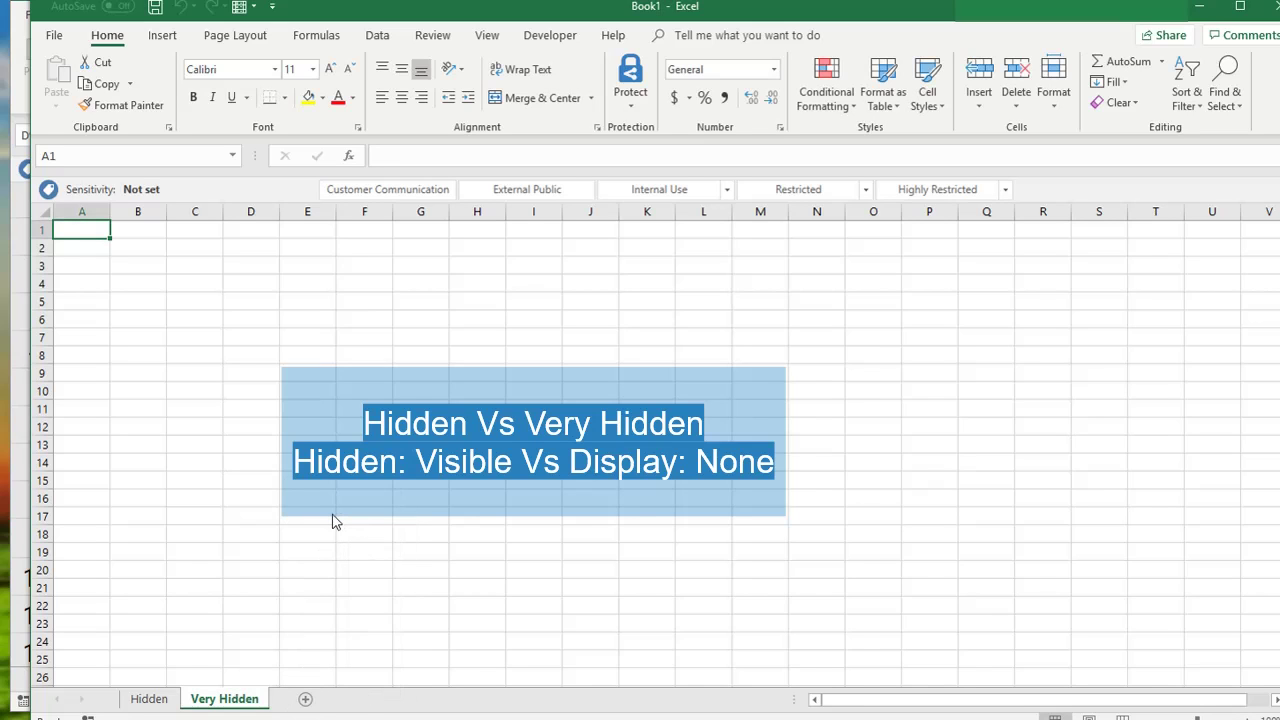
left_click(150, 700)
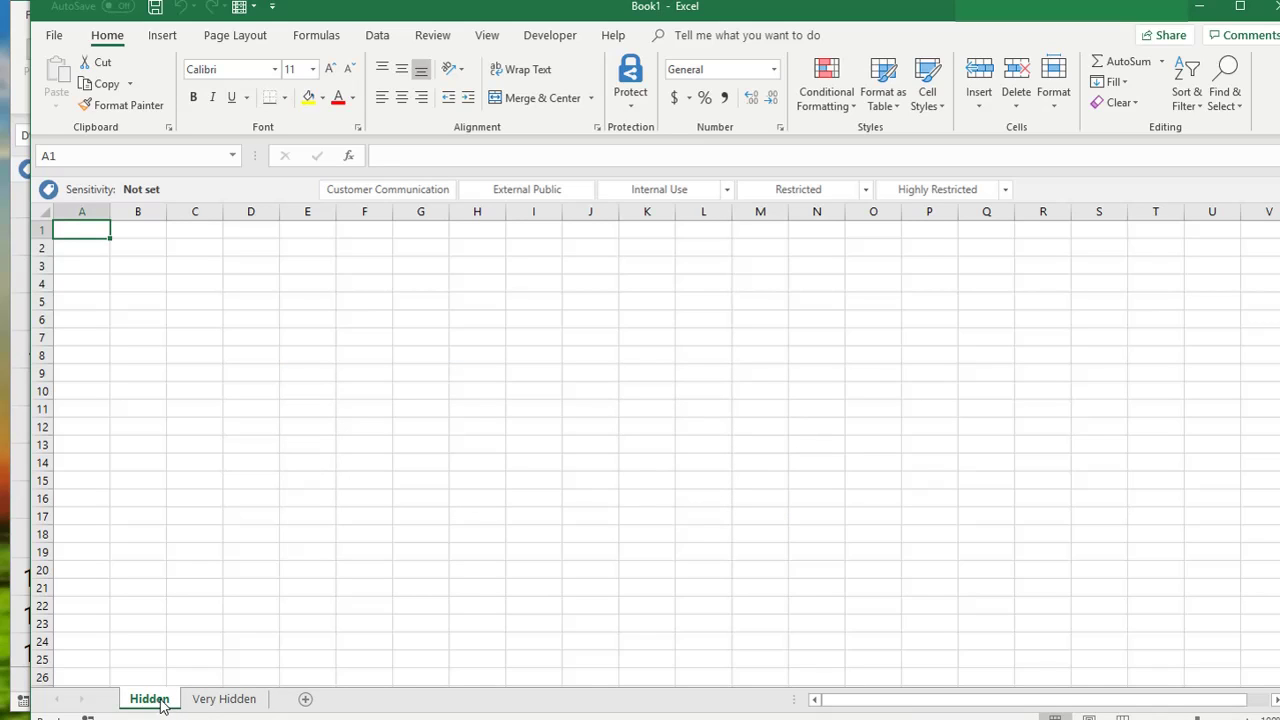
right_click(155, 706)
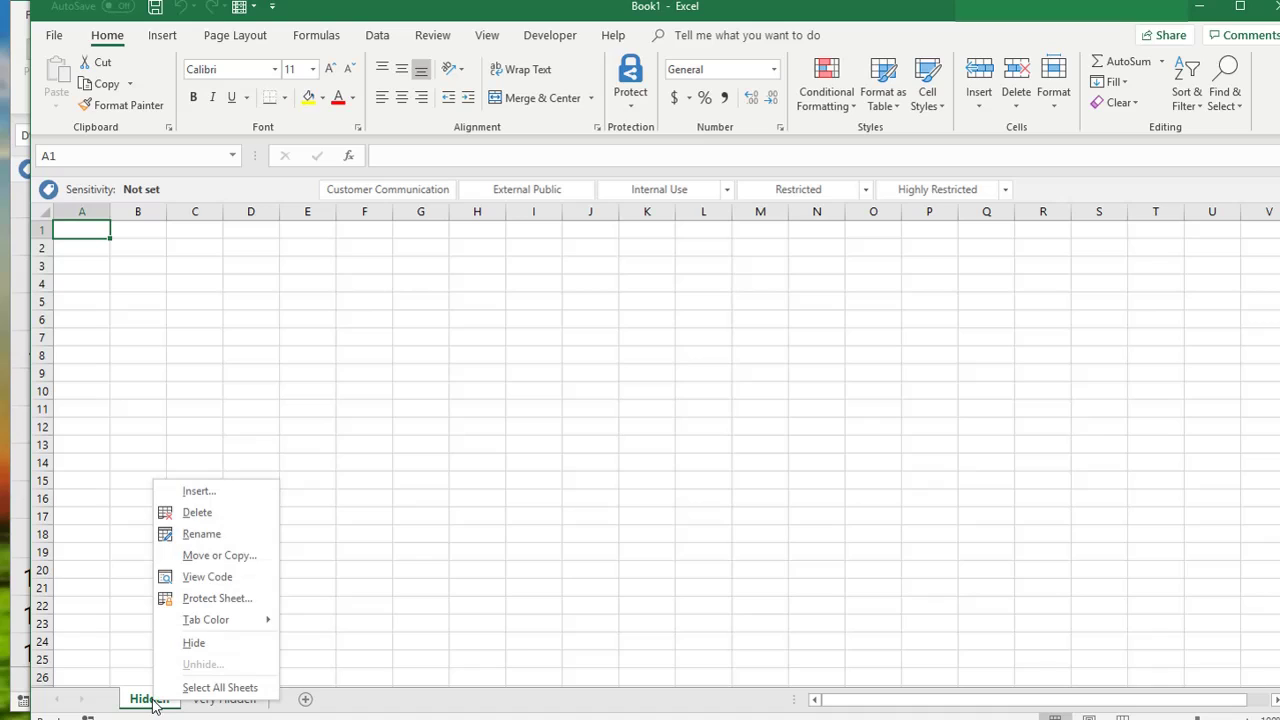
left_click(208, 646)
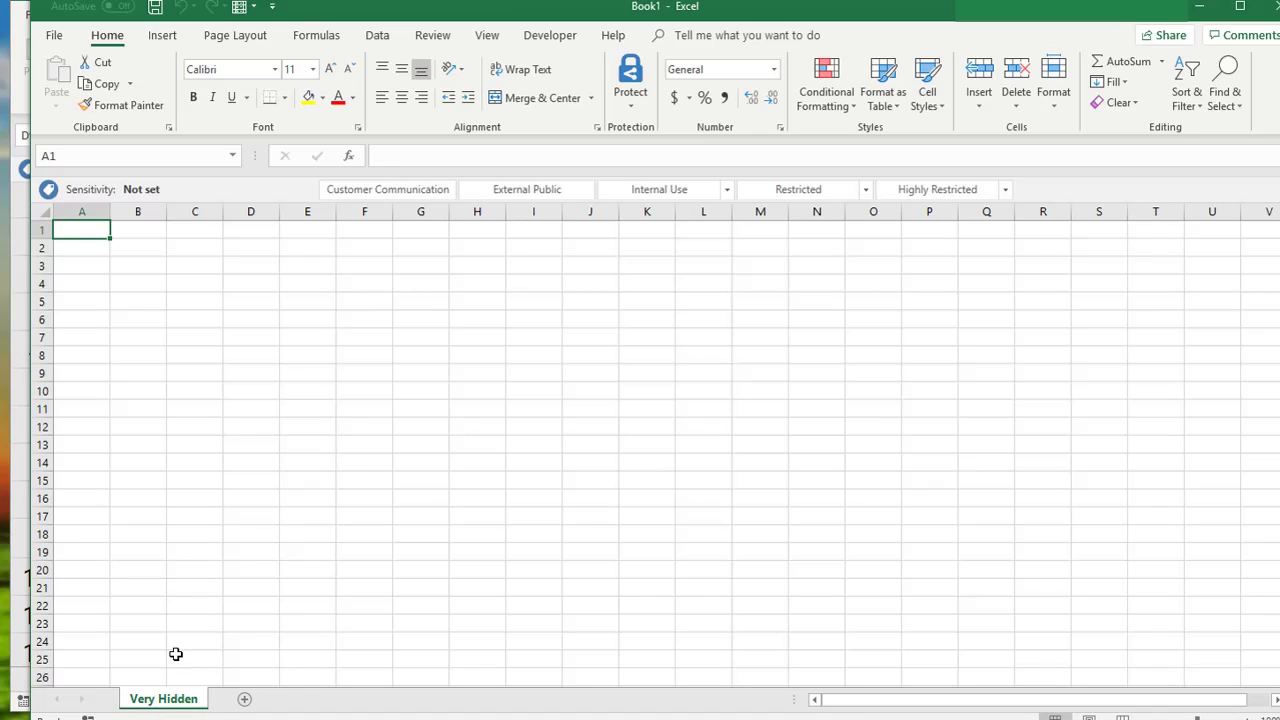
right_click(171, 704)
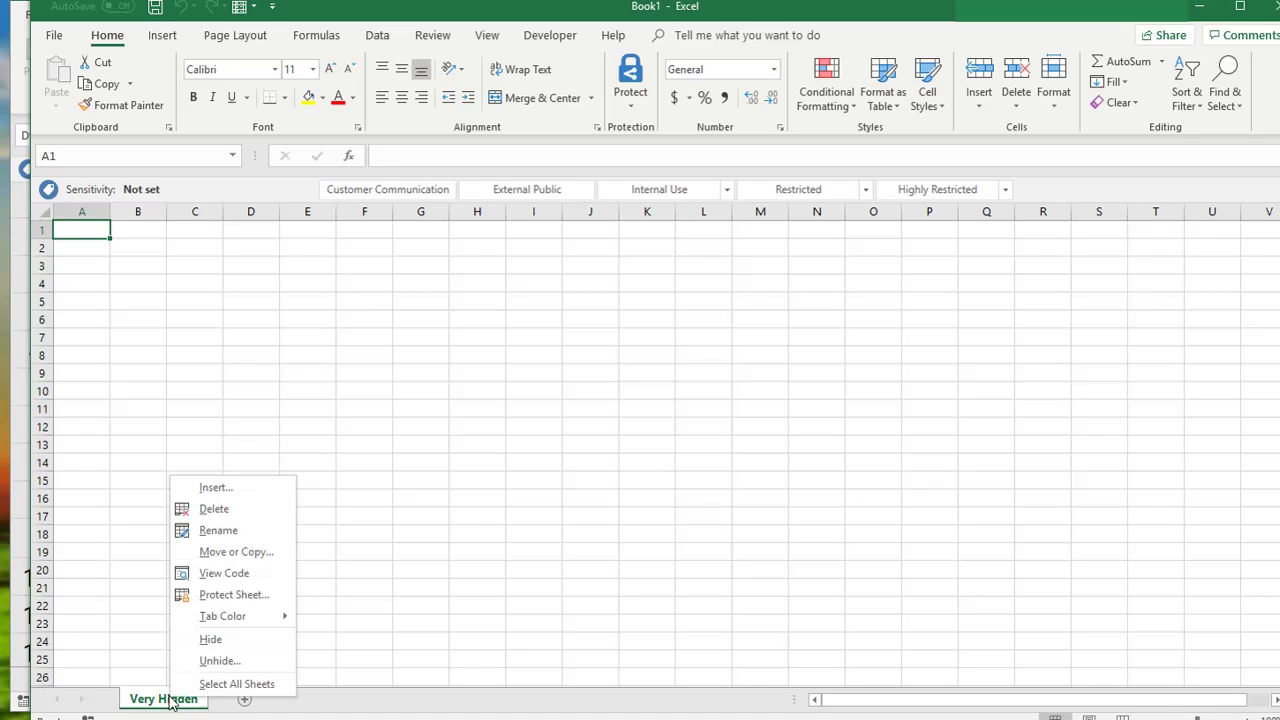
left_click(219, 661)
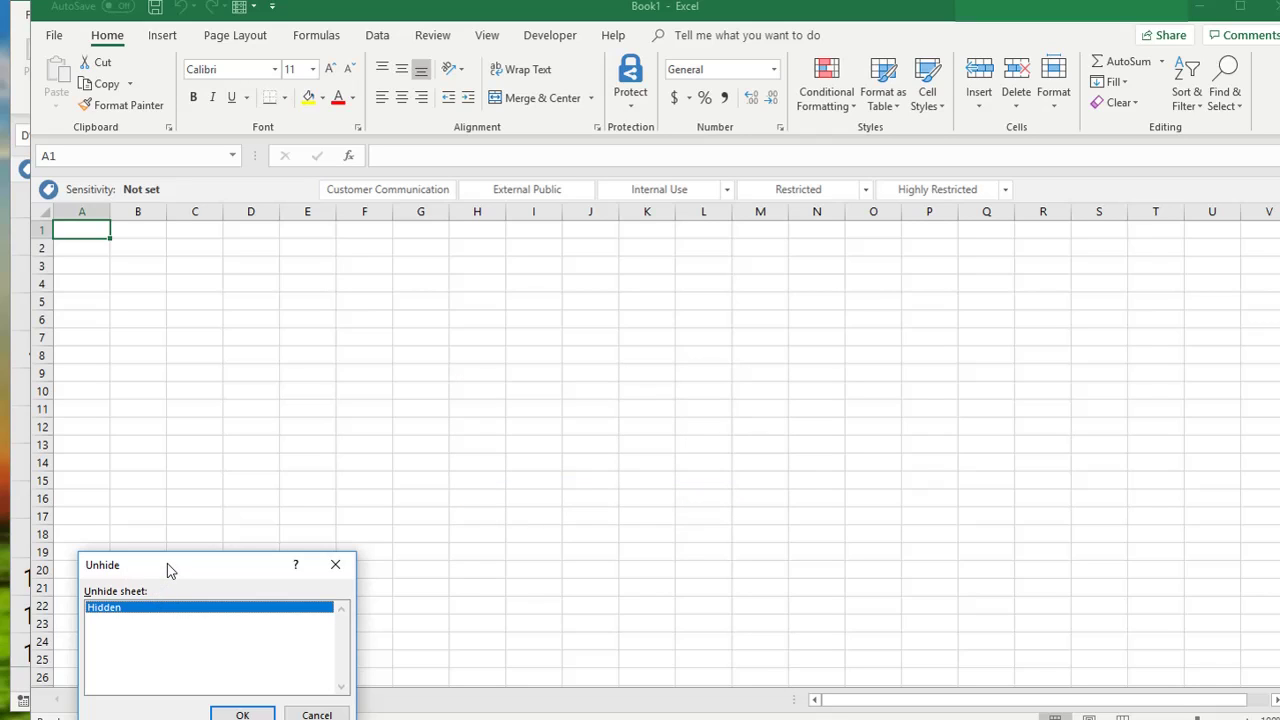
left_click_drag(168, 568, 162, 479)
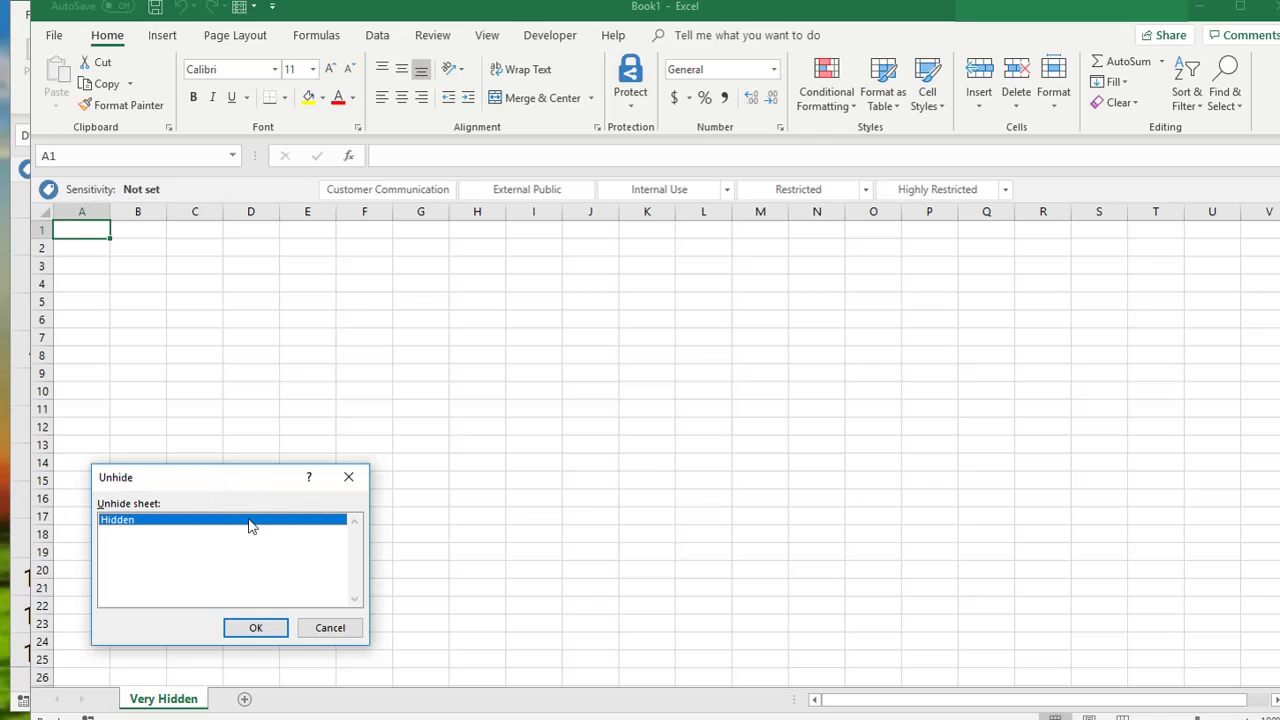
left_click(252, 626)
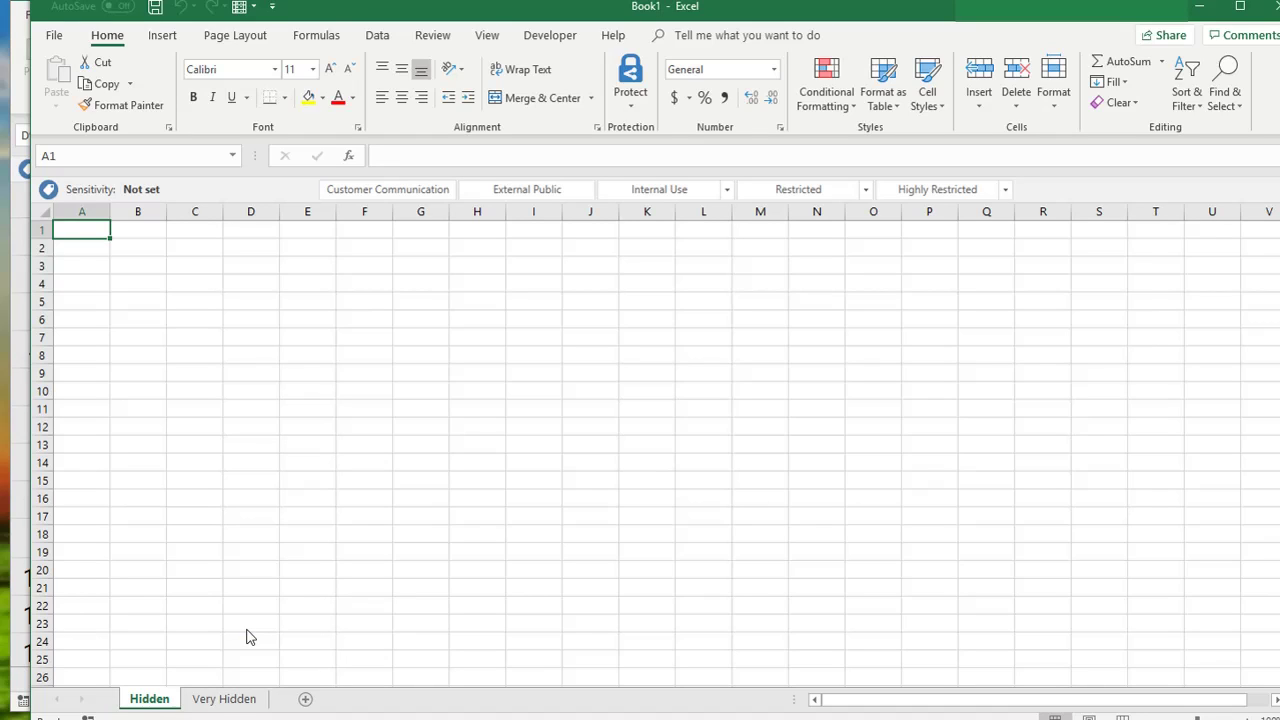
Step: In the VBA Properties window, set the Very Hidden sheet's Visible property to 2 - xlSheetVeryHidden
left_click(226, 700)
right_click(226, 700)
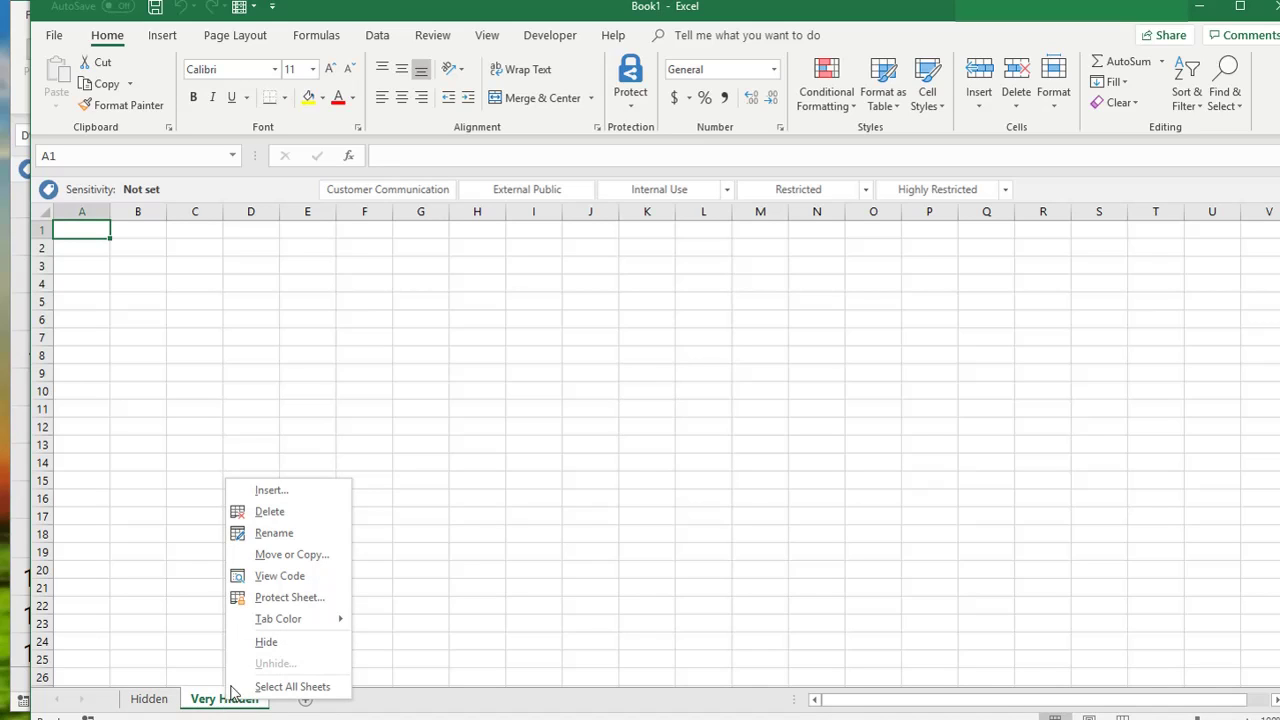
left_click(280, 576)
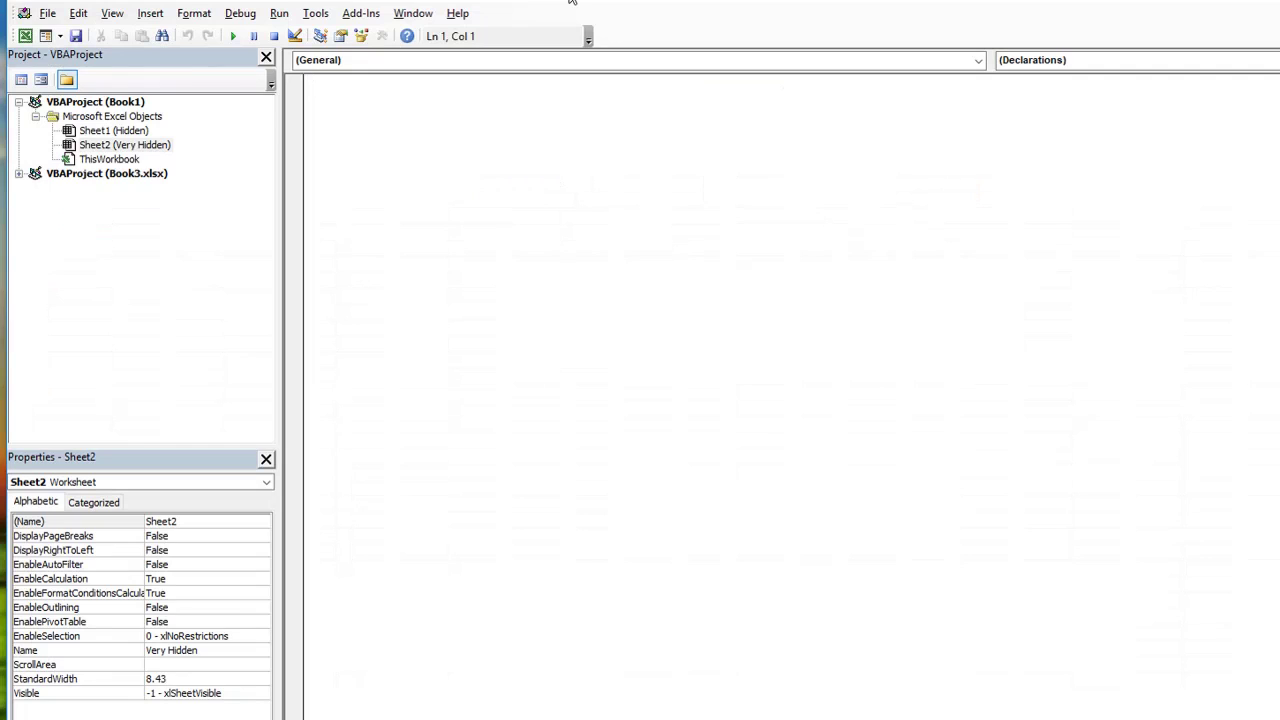
left_click(117, 25)
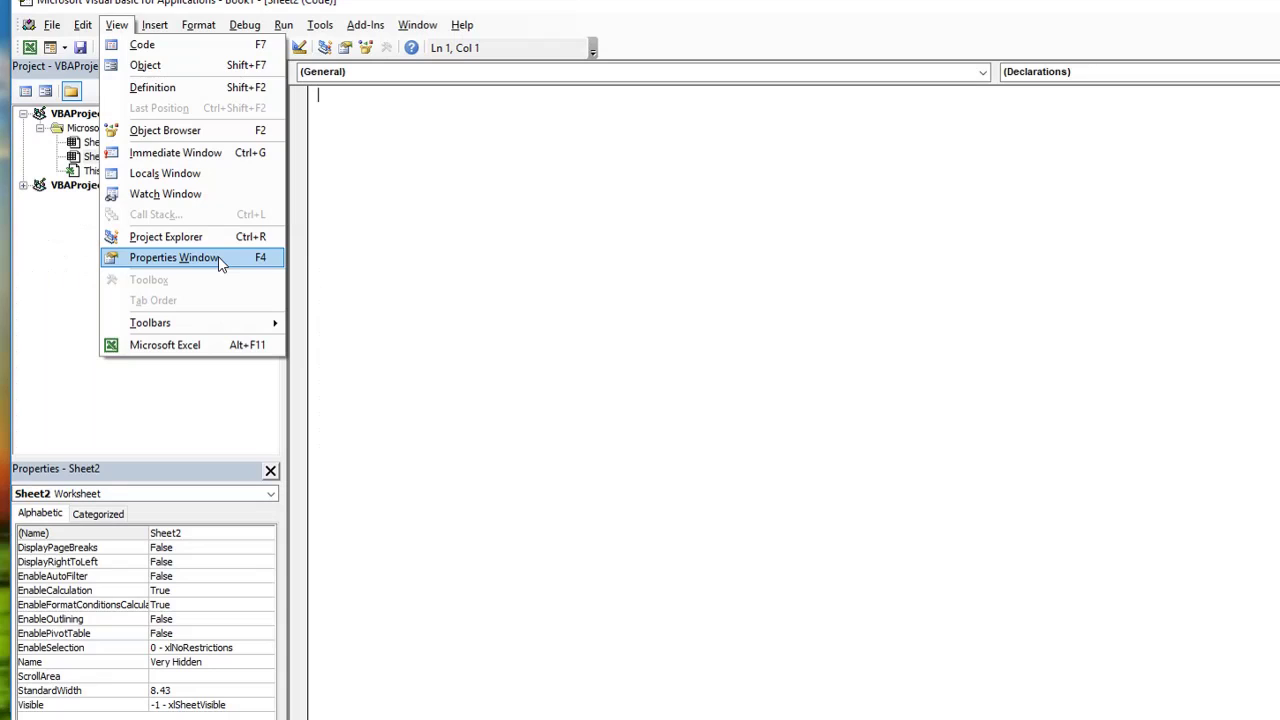
left_click(218, 257)
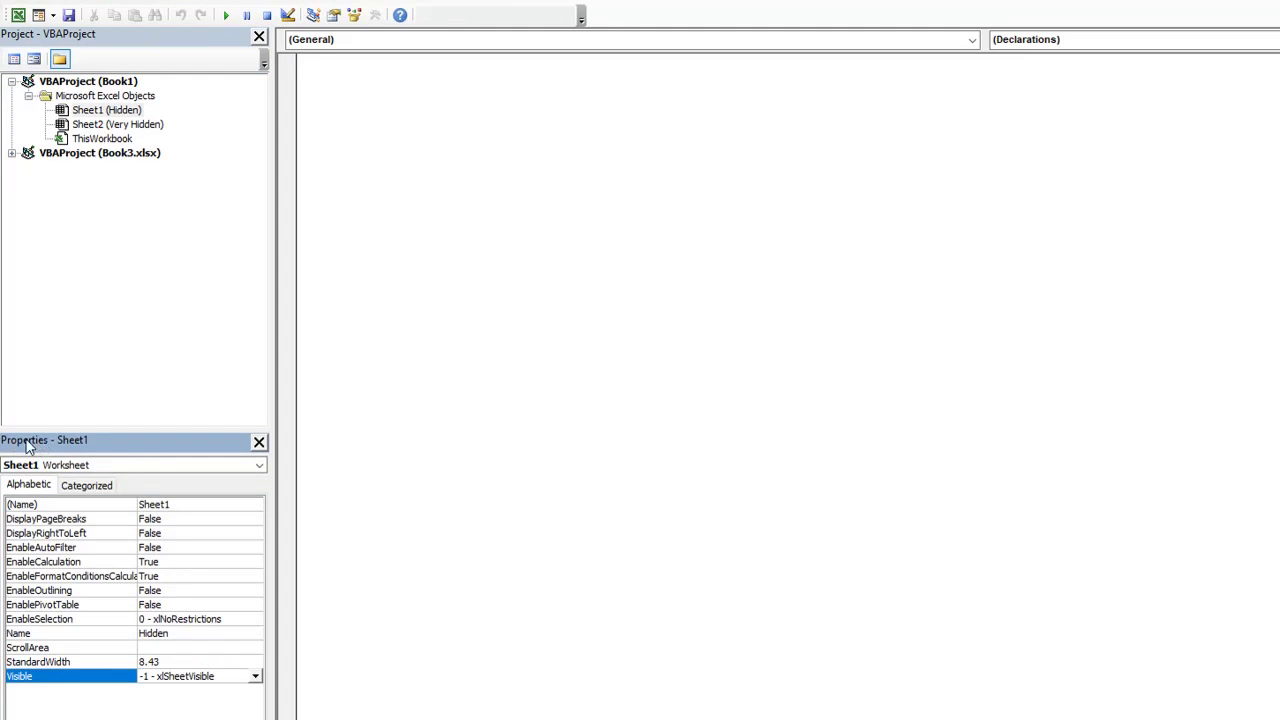
left_click(139, 126)
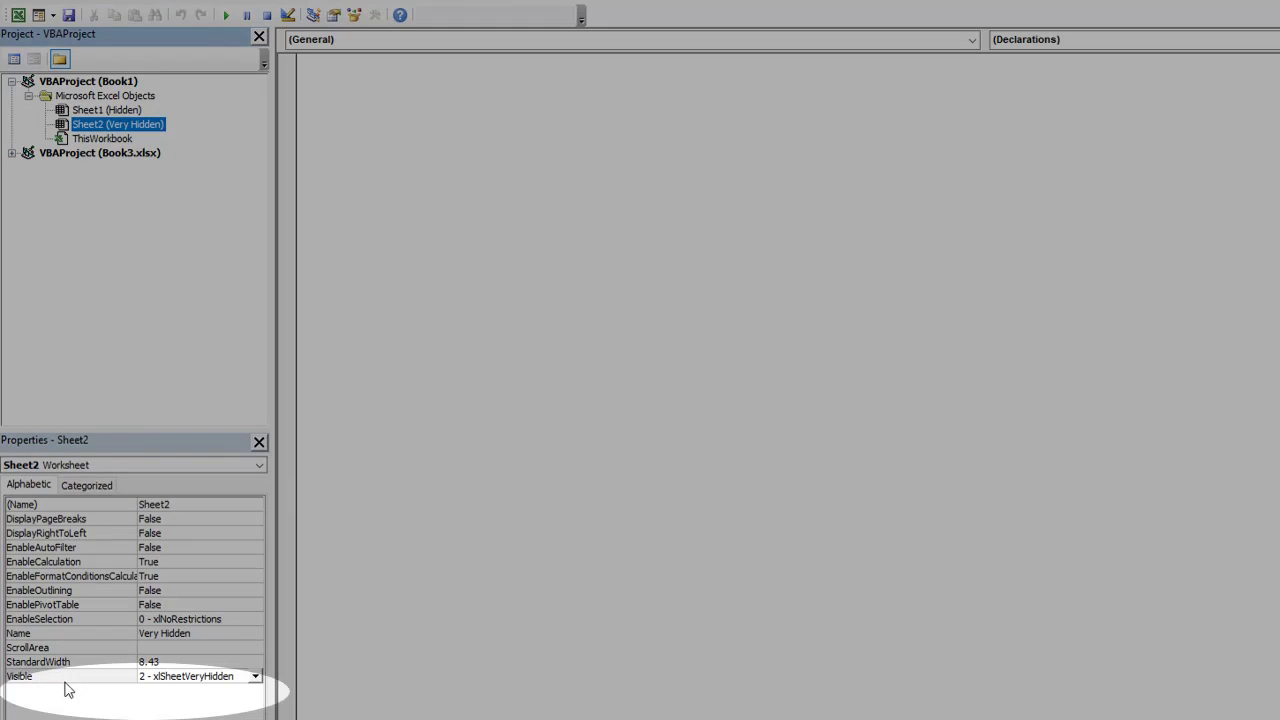
left_click(255, 676)
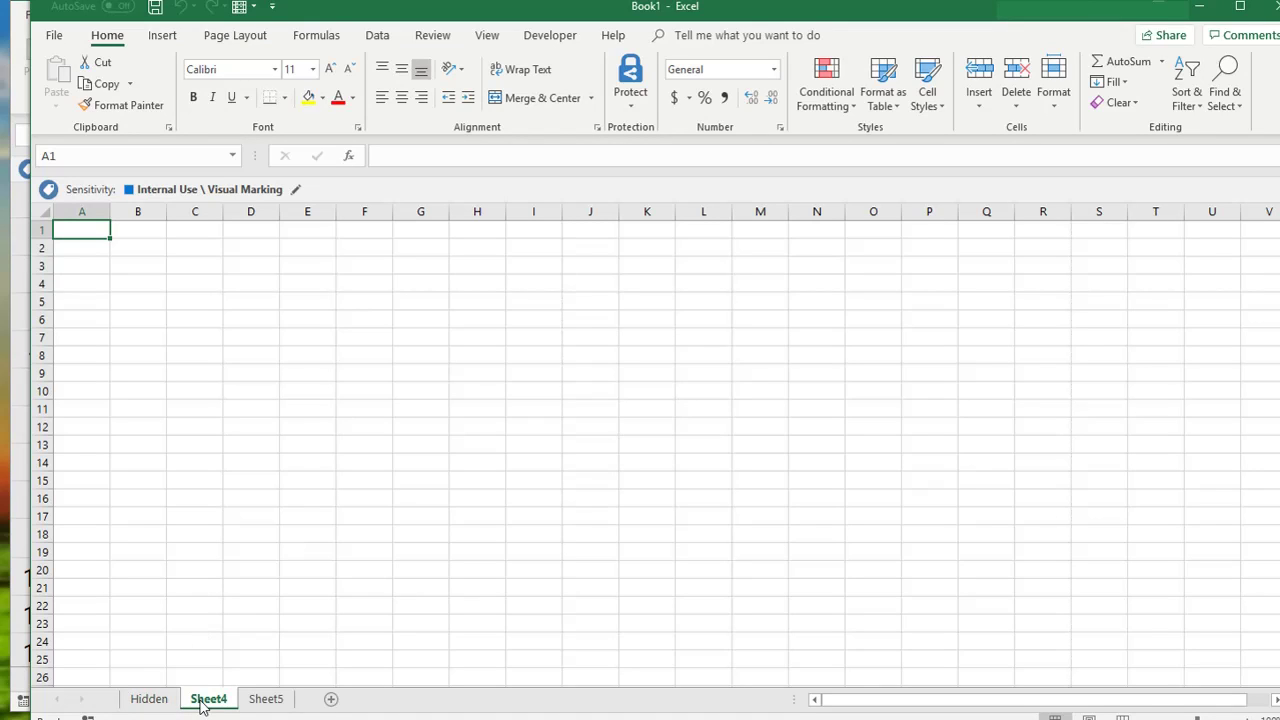
Step: Hide Sheet4, then restore it from an Unhide list that omits Very Hidden
right_click(201, 706)
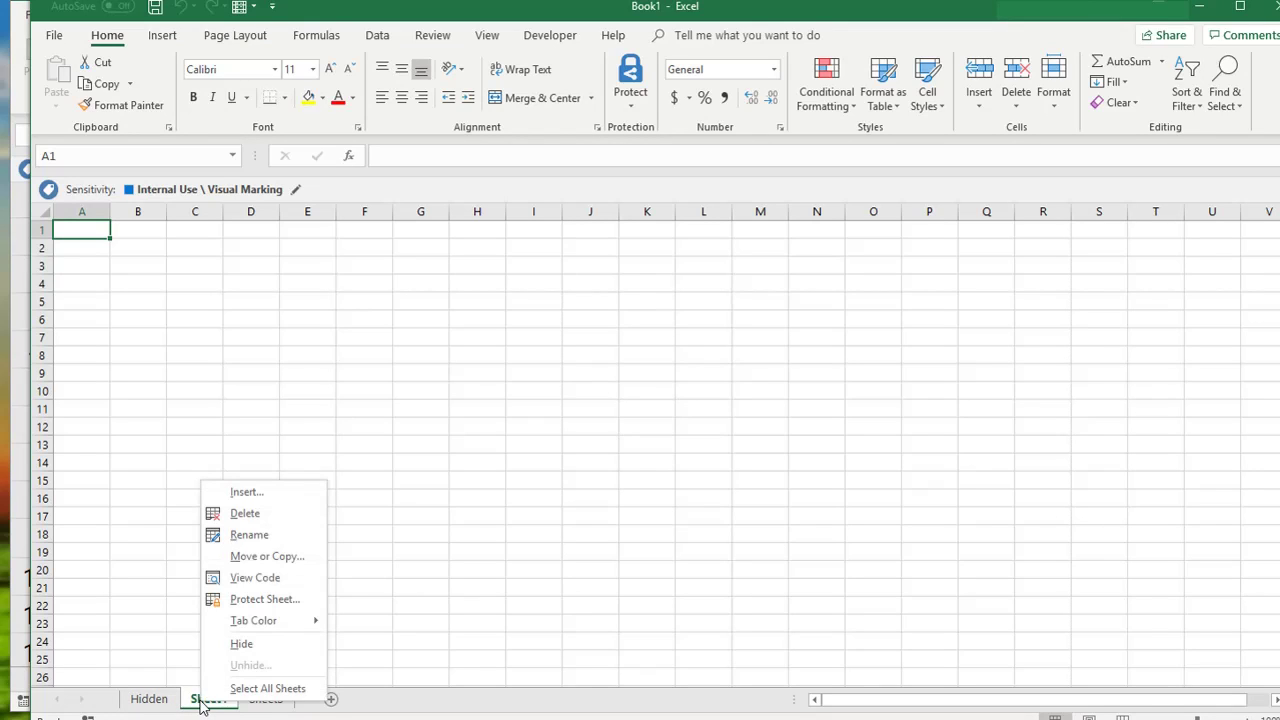
left_click(242, 646)
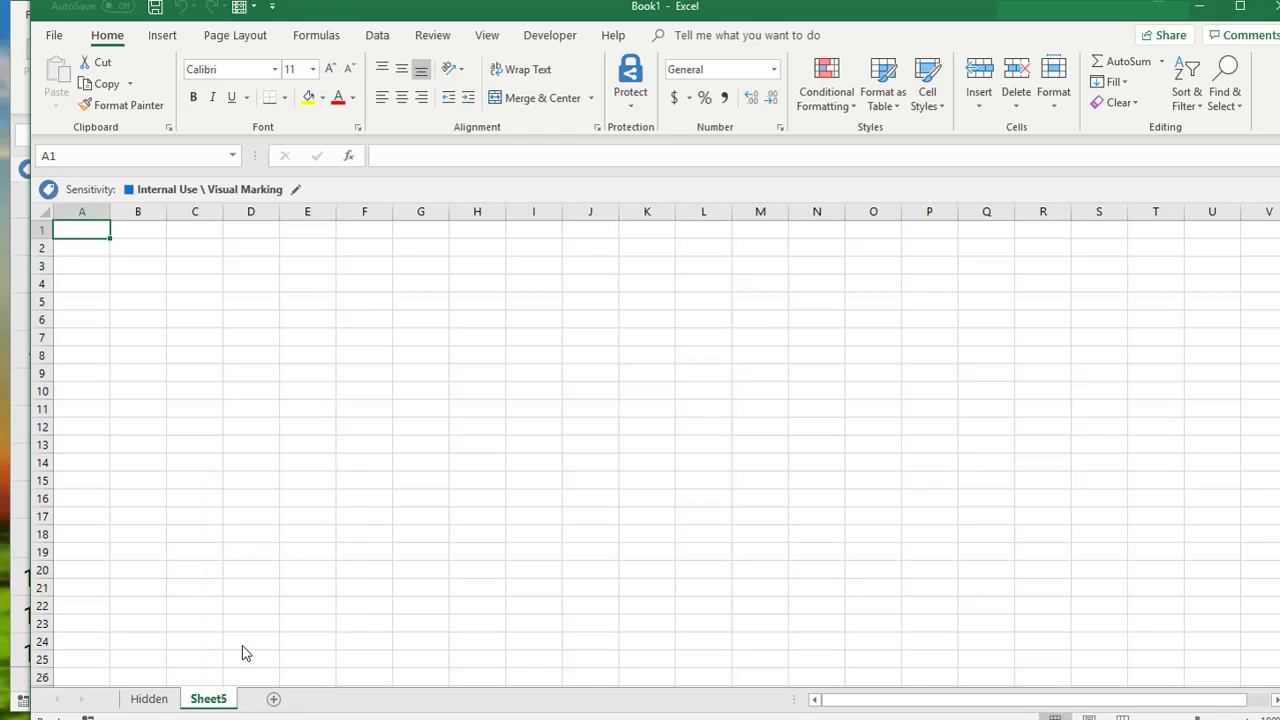
left_click(155, 705)
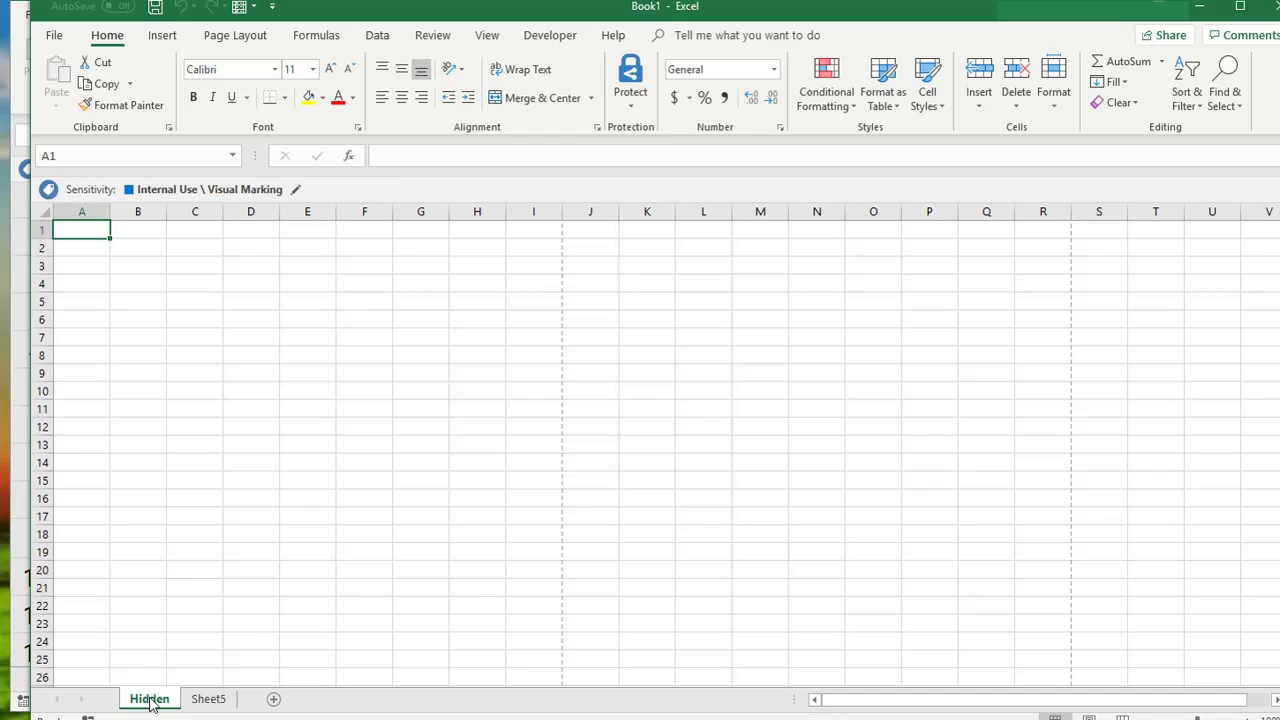
right_click(152, 705)
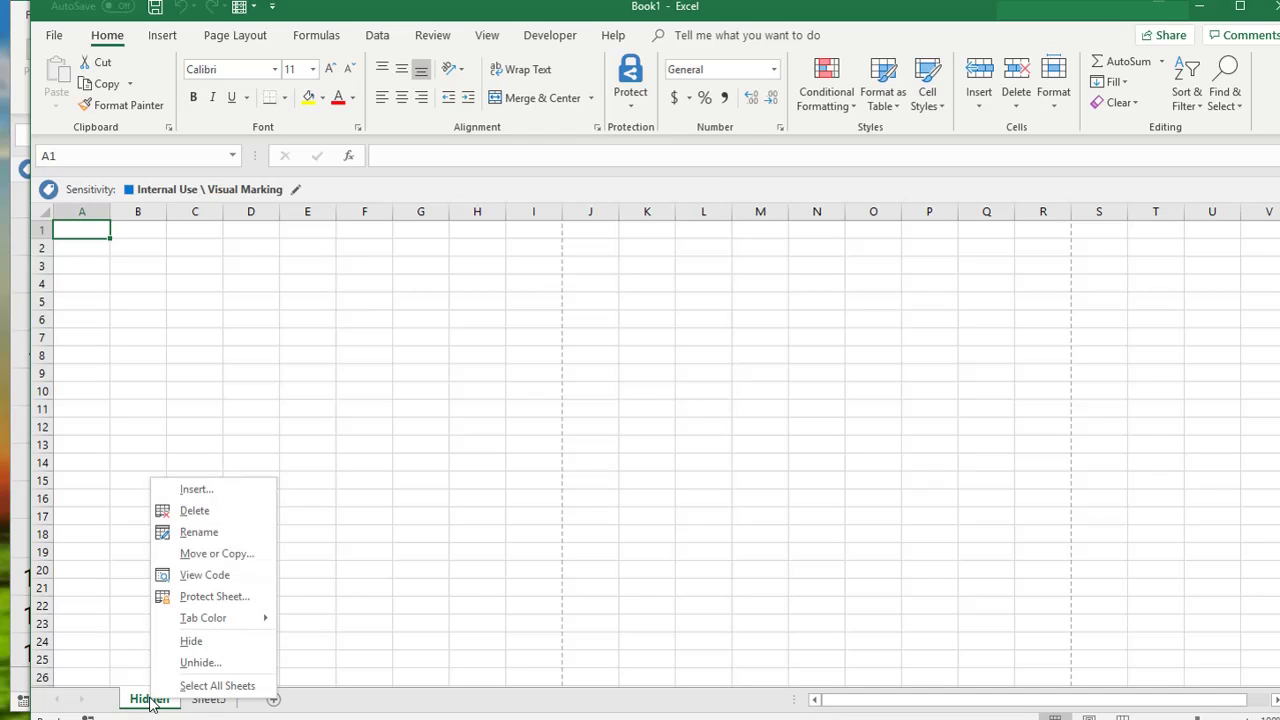
left_click(205, 663)
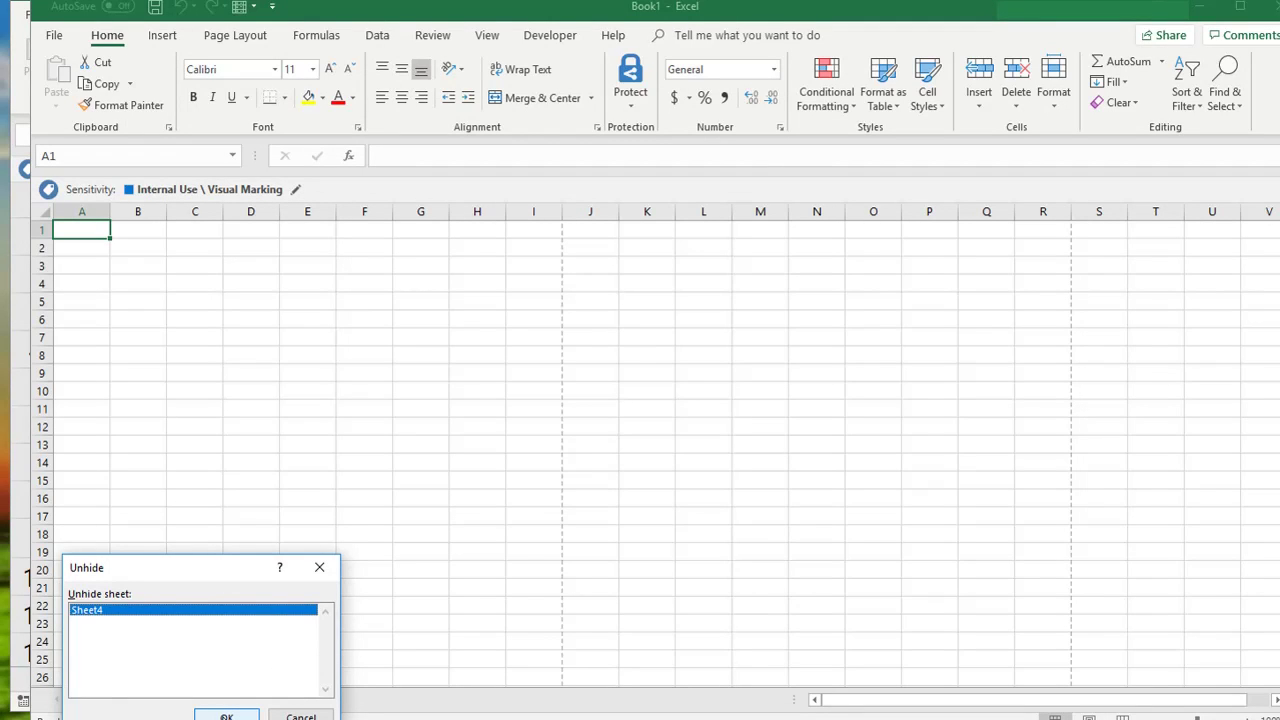
left_click(226, 716)
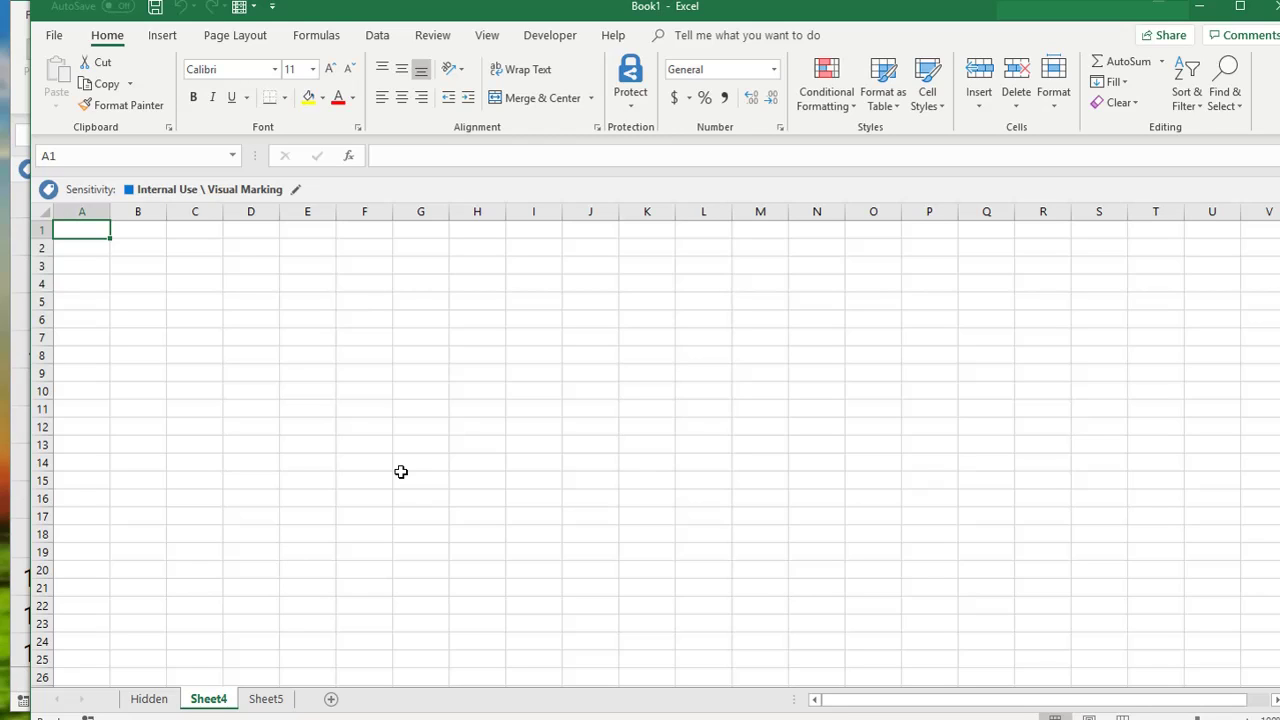
Step: Close the Book1 workbook window, bringing up its save-changes prompt
left_click(1272, 8)
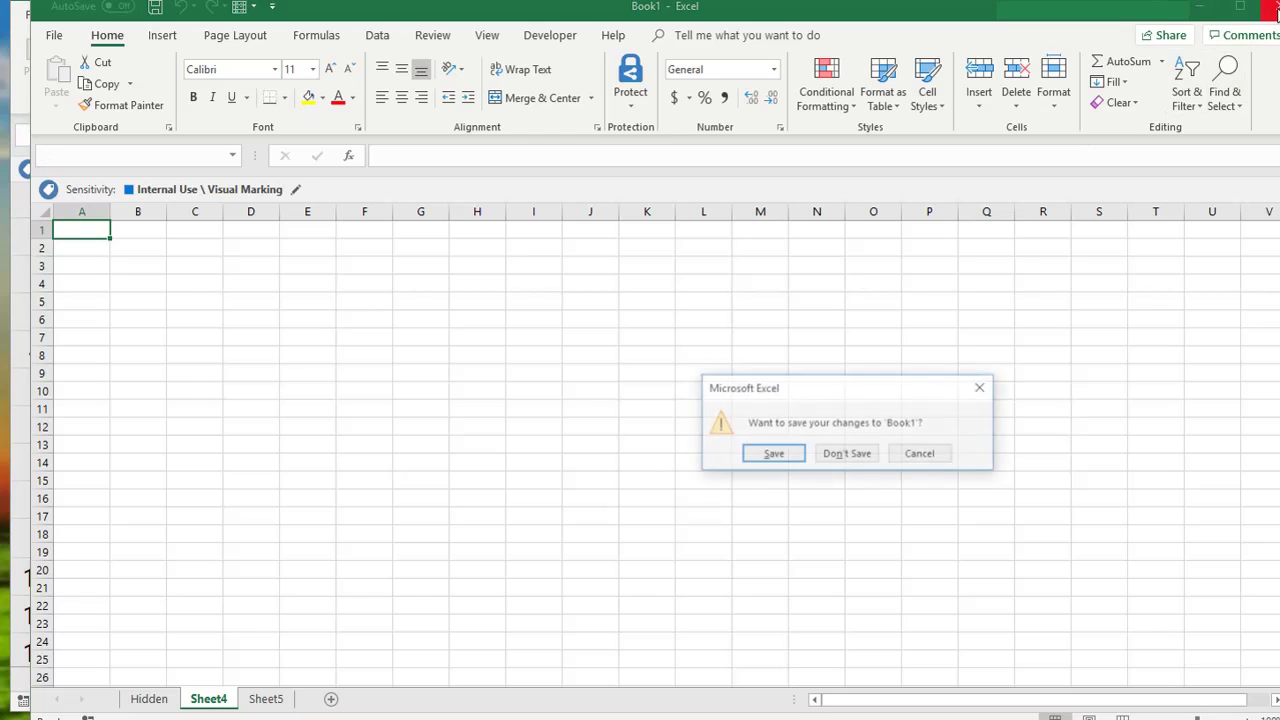